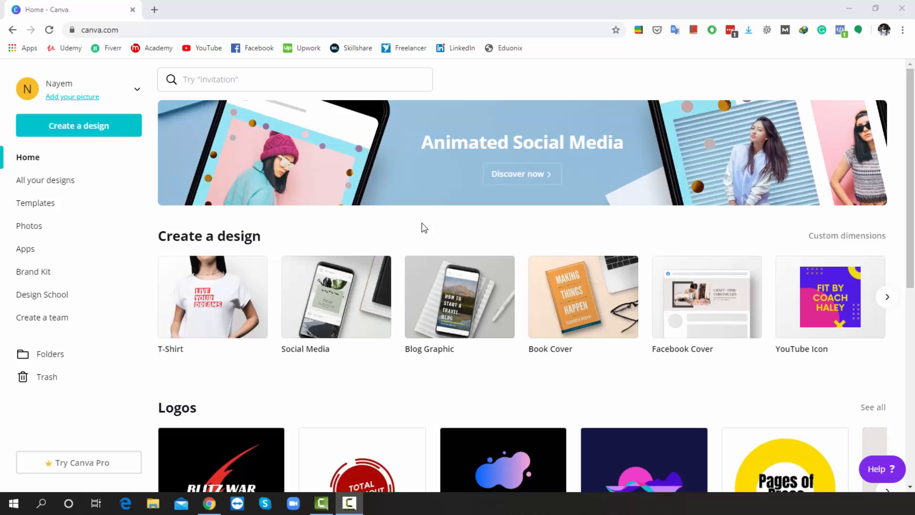
Step: Search 'business', pick Business Card, and scroll down to the yellow card with blue geometric shapes
{"action": "left_click", "coordinate": [254, 78]}
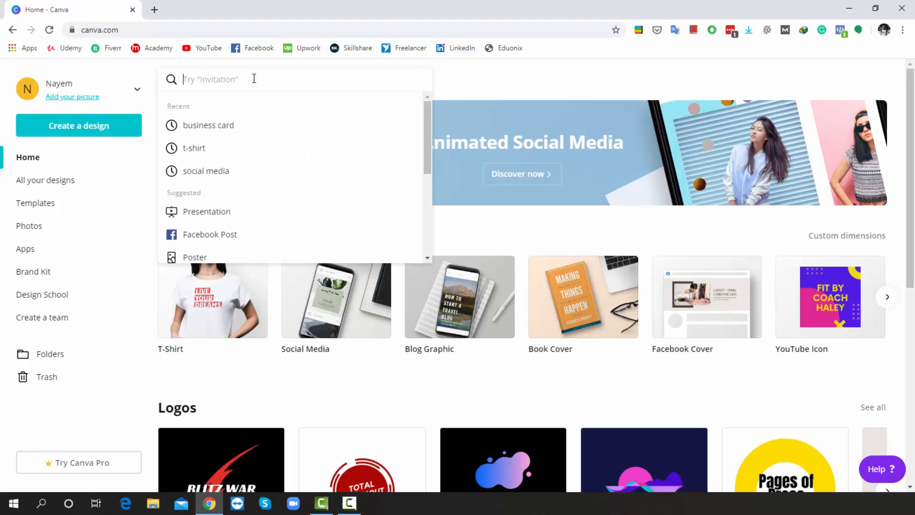
{"action": "type", "text": "busi"}
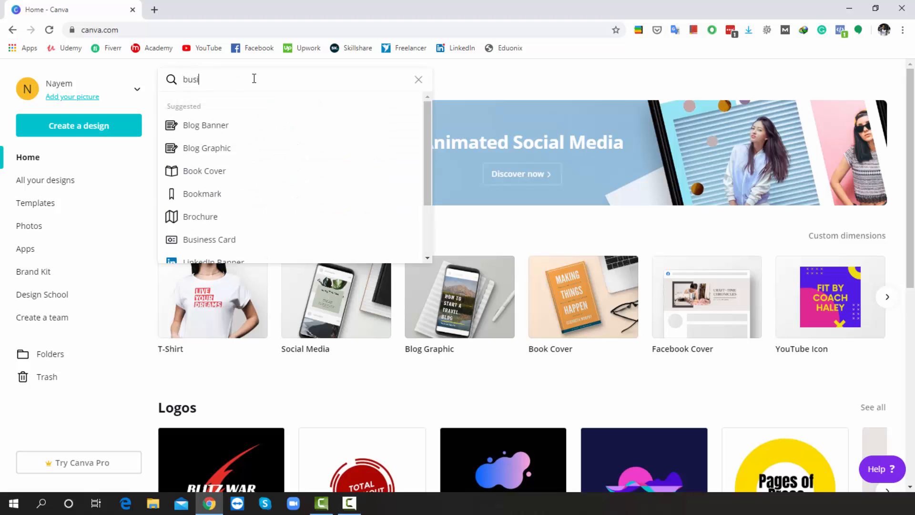
{"action": "type", "text": "ness"}
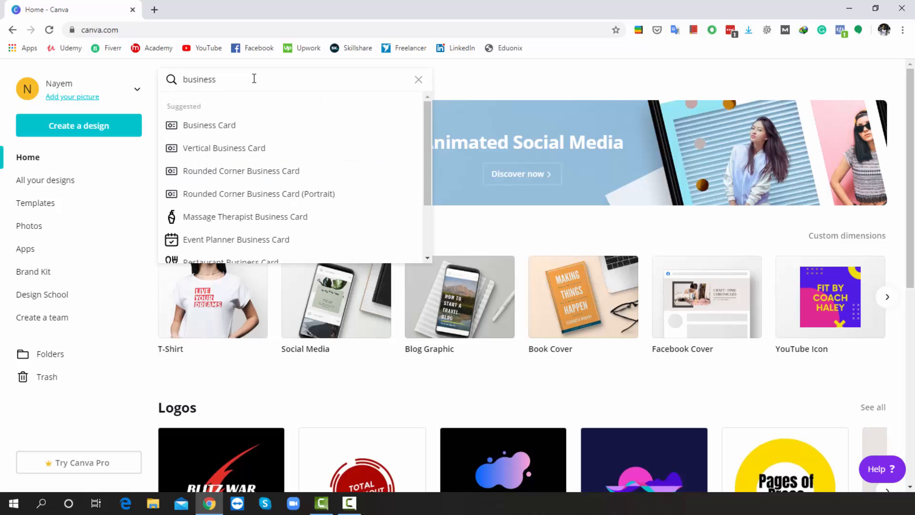
{"action": "left_click", "coordinate": [222, 128]}
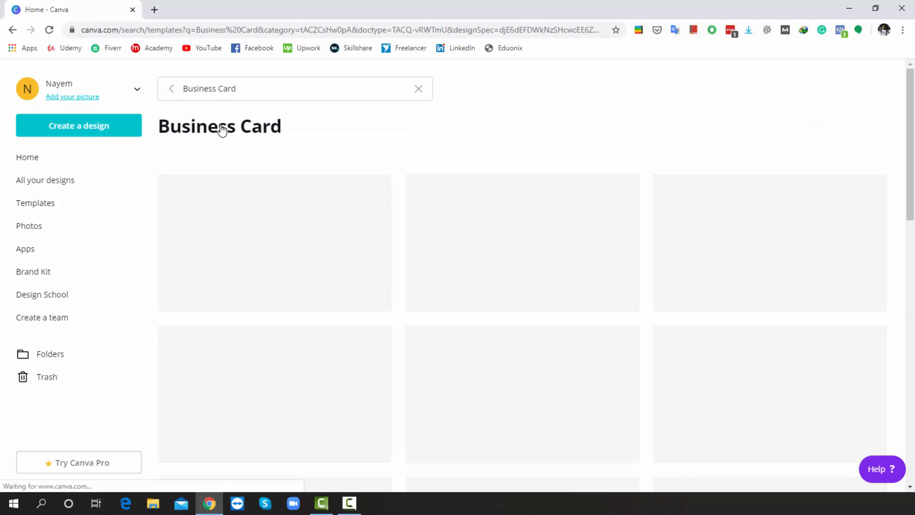
{"action": "scroll", "coordinate": [221, 128], "scroll_direction": "down", "scroll_amount": 6}
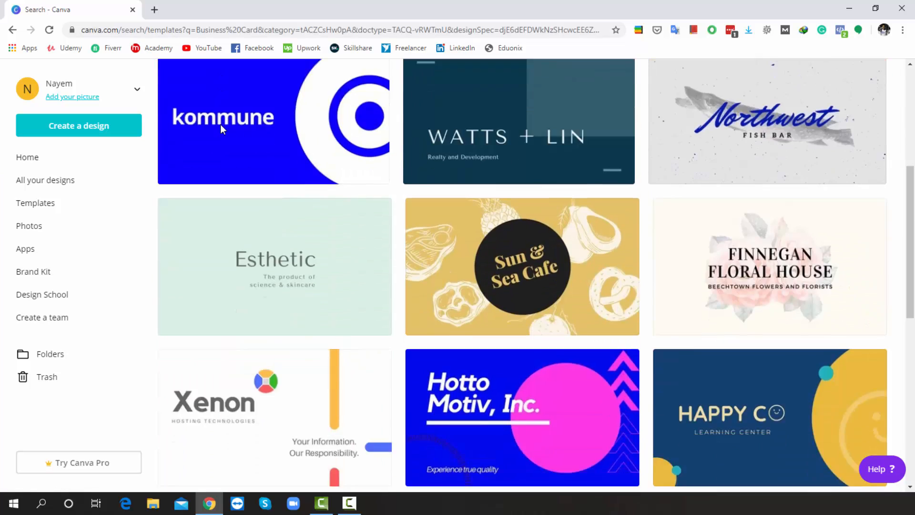
{"action": "scroll", "coordinate": [222, 129], "scroll_direction": "down", "scroll_amount": 12}
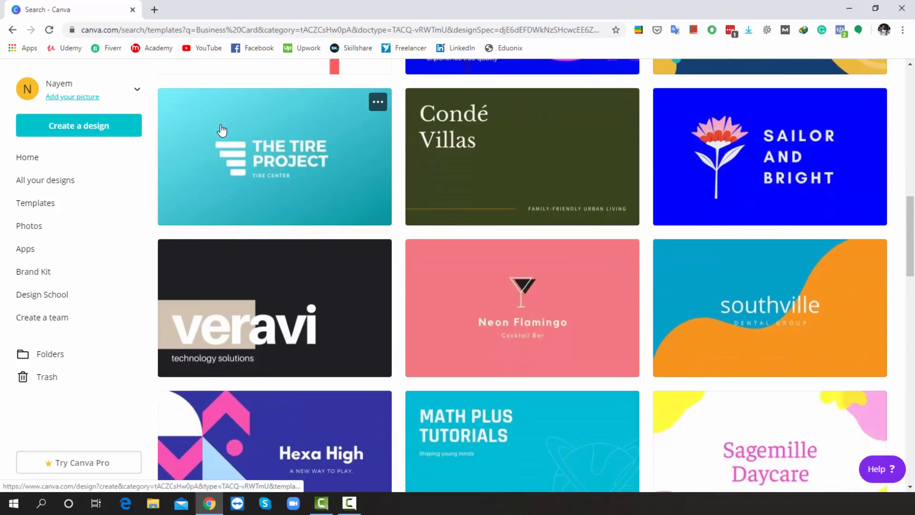
{"action": "scroll", "coordinate": [222, 129], "scroll_direction": "down", "scroll_amount": 5}
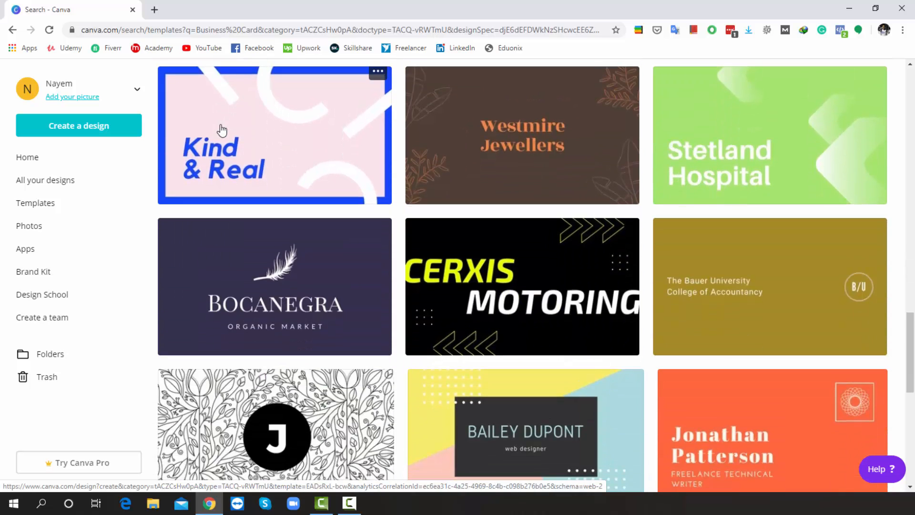
{"action": "scroll", "coordinate": [222, 128], "scroll_direction": "down", "scroll_amount": 2}
{"action": "scroll", "coordinate": [222, 129], "scroll_direction": "down", "scroll_amount": 3}
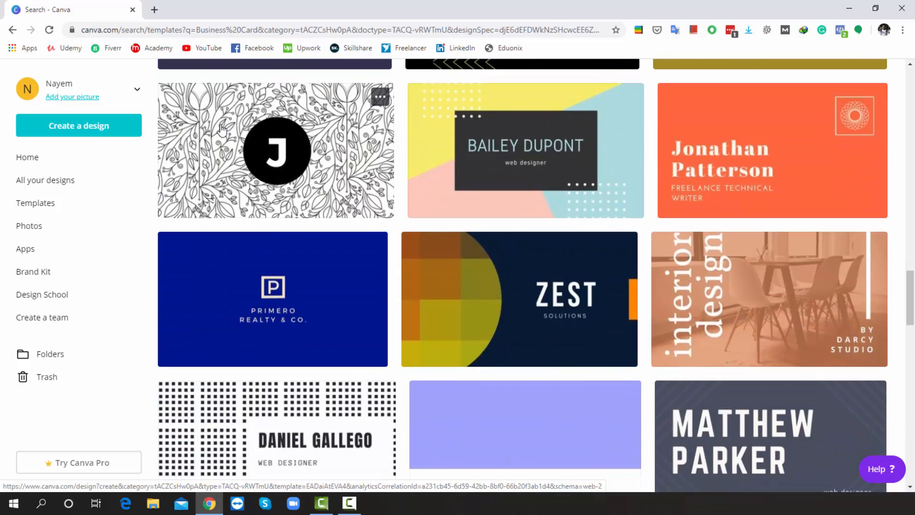
{"action": "scroll", "coordinate": [222, 129], "scroll_direction": "down", "scroll_amount": 9}
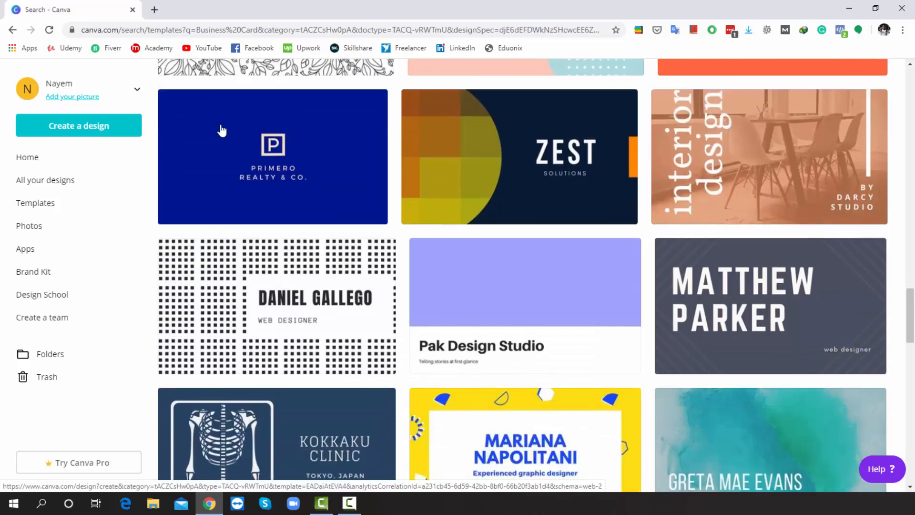
{"action": "scroll", "coordinate": [222, 129], "scroll_direction": "down", "scroll_amount": 3}
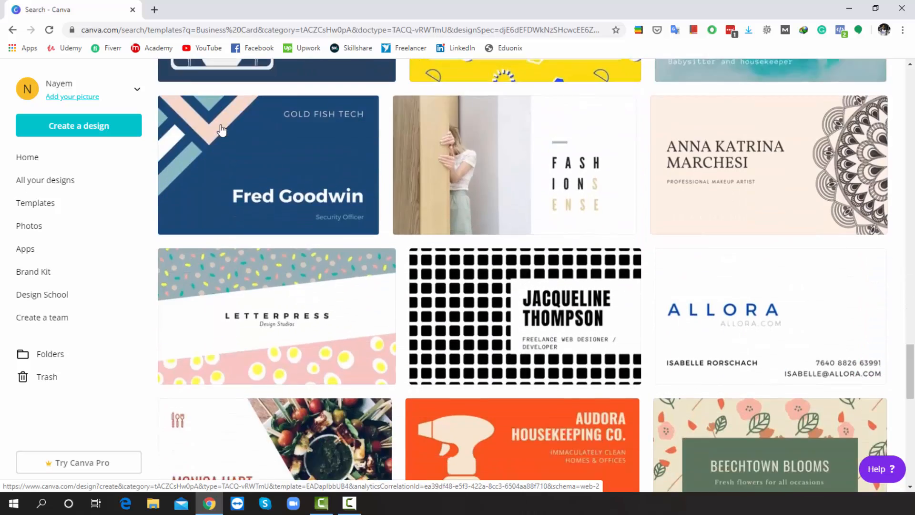
{"action": "scroll", "coordinate": [222, 129], "scroll_direction": "up", "scroll_amount": 5}
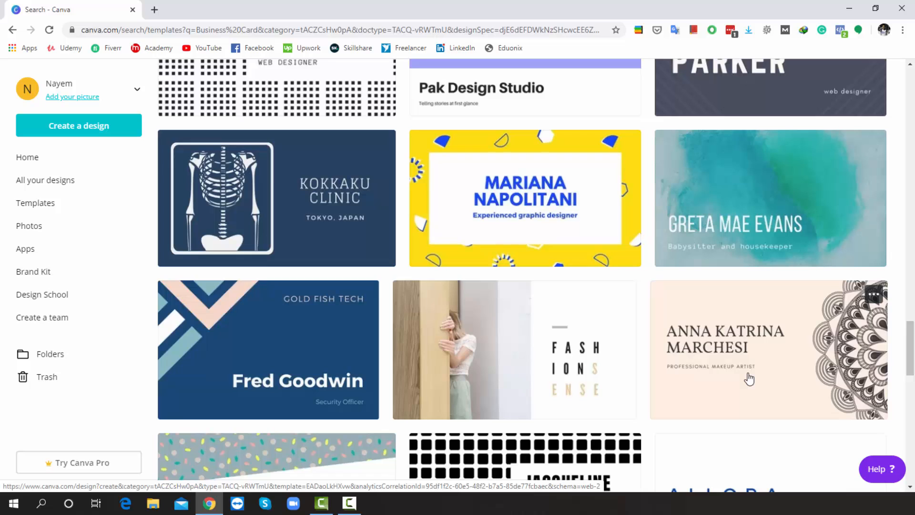
Step: Open the Yellow Geometric Freelancer Business Card template and look over its front and back pages
{"action": "left_click", "coordinate": [529, 214]}
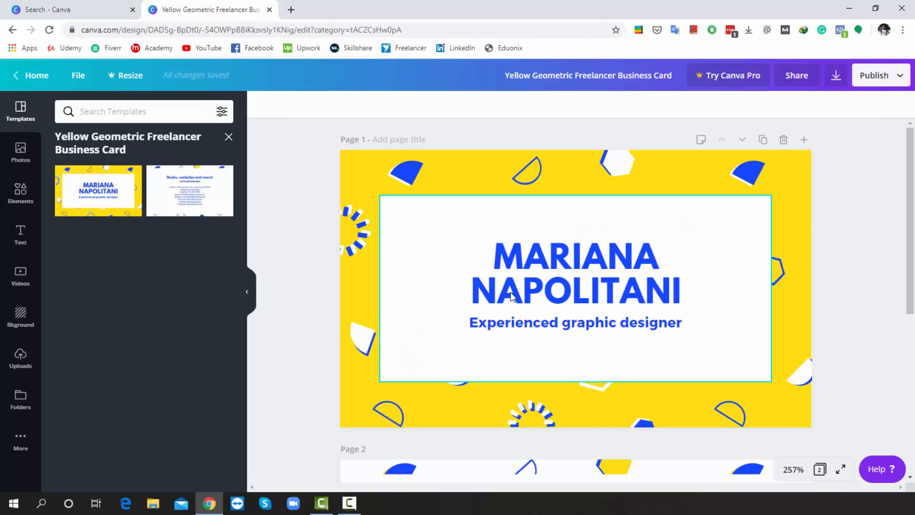
{"action": "scroll", "coordinate": [344, 144], "scroll_direction": "down", "scroll_amount": 5}
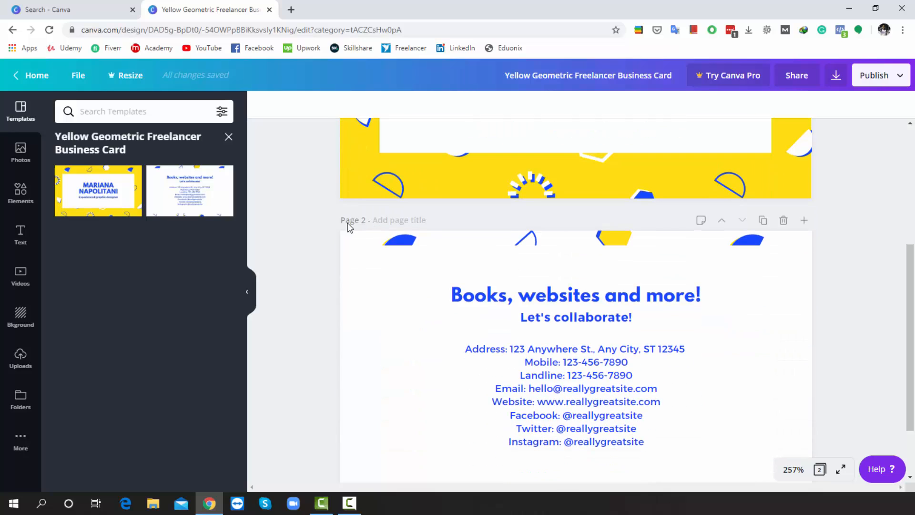
{"action": "scroll", "coordinate": [385, 230], "scroll_direction": "up", "scroll_amount": 5}
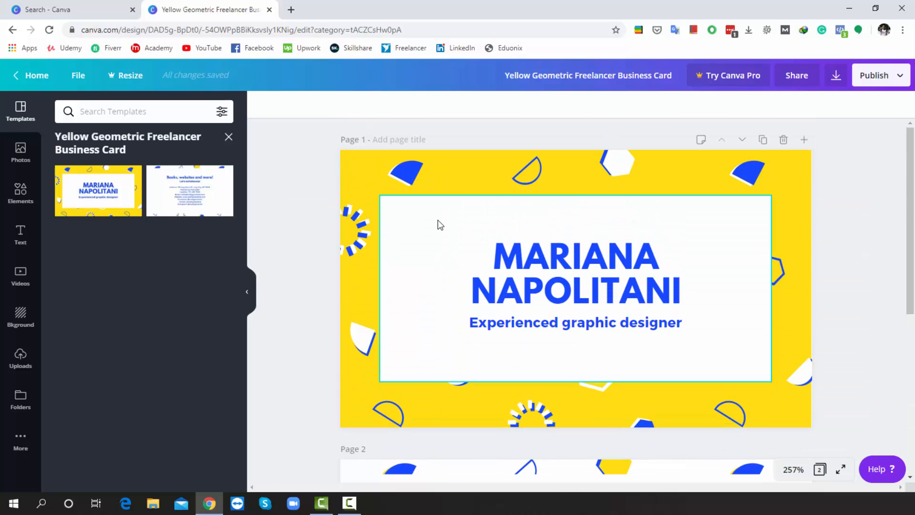
{"action": "scroll", "coordinate": [441, 228], "scroll_direction": "down", "scroll_amount": 6}
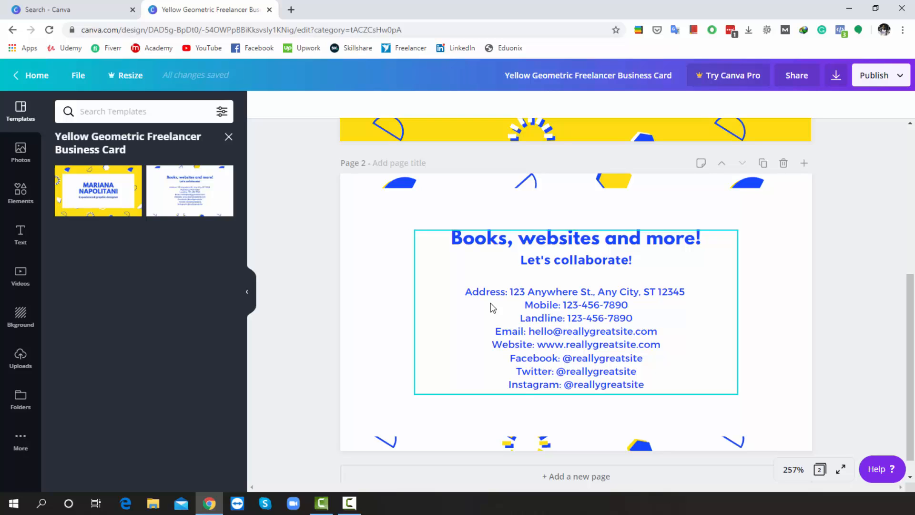
{"action": "scroll", "coordinate": [493, 307], "scroll_direction": "up", "scroll_amount": 6}
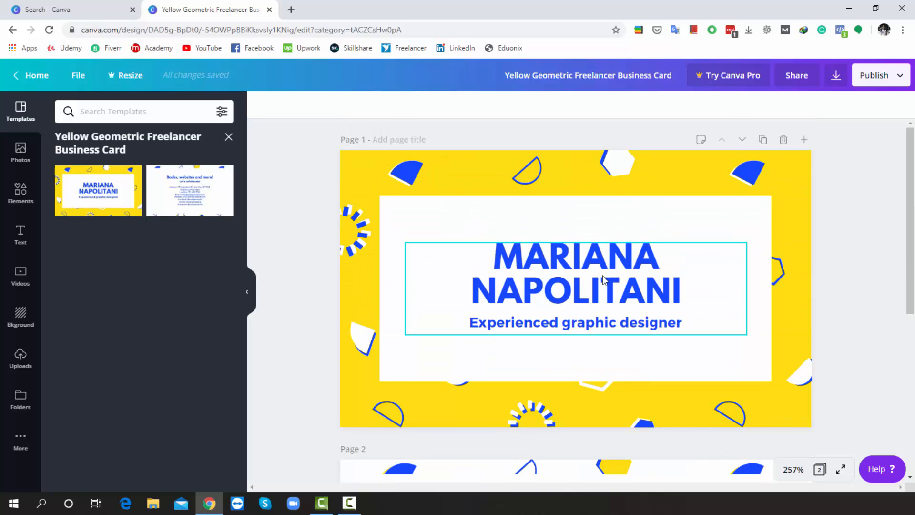
Step: Replace the sample name with the owner's full name in capitals, sized 14 to fit one line
{"action": "left_click", "coordinate": [603, 279]}
{"action": "double_click", "coordinate": [603, 279]}
{"action": "key", "text": "BackSpace"}
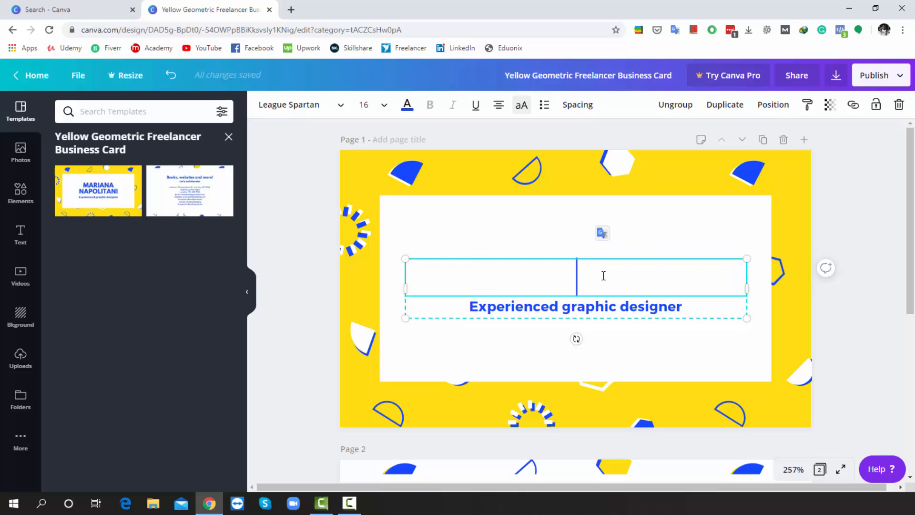
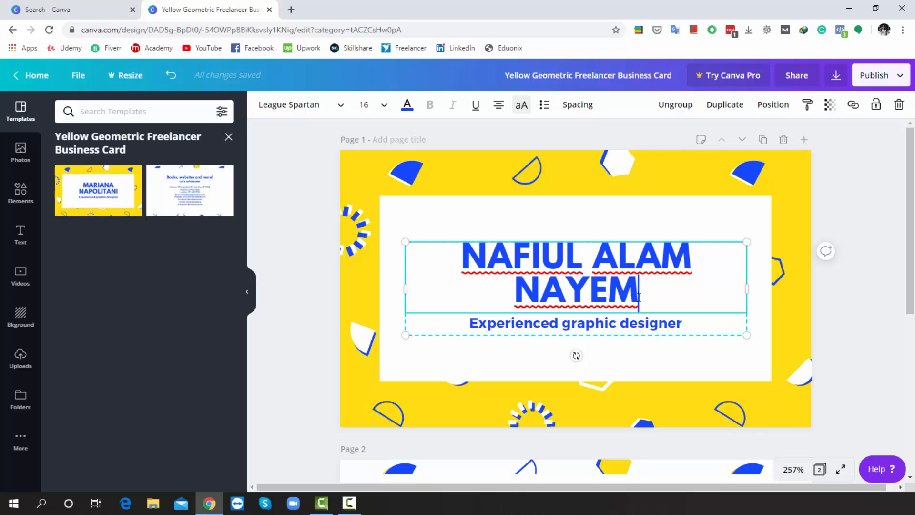
{"action": "left_click_drag", "start_coordinate": [646, 296], "coordinate": [440, 265]}
{"action": "left_click", "coordinate": [373, 103]}
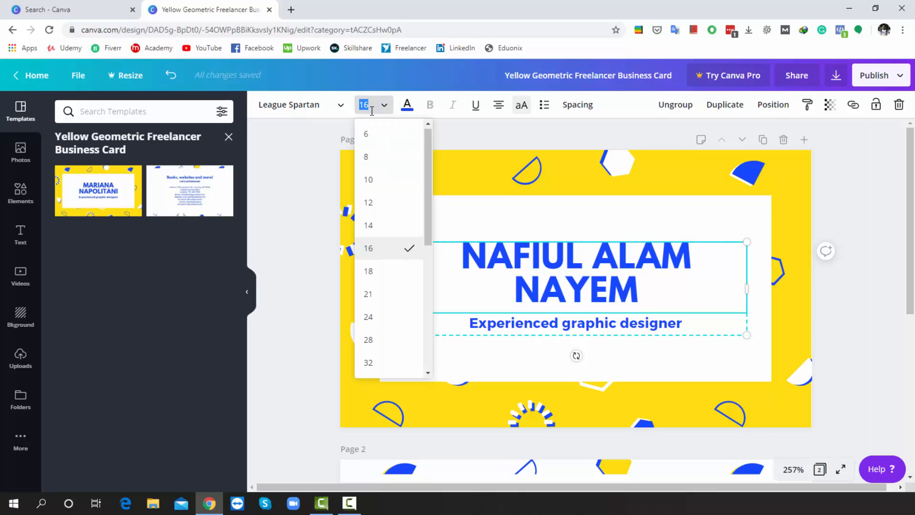
{"action": "left_click", "coordinate": [377, 226]}
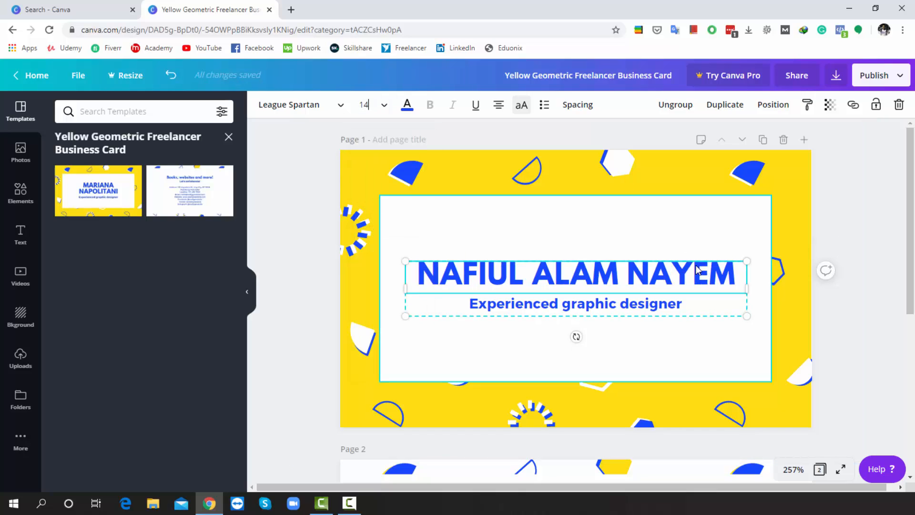
Step: Change the subtitle under the name to 'Graphic Design Trainer'
{"action": "left_click", "coordinate": [609, 305]}
{"action": "left_click", "coordinate": [609, 305]}
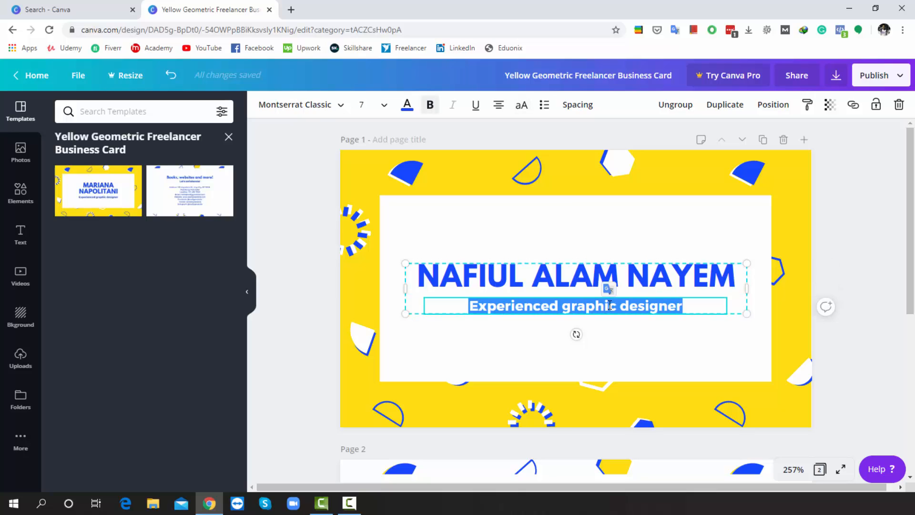
{"action": "key", "text": "BackSpace"}
{"action": "type", "text": "Graphi"}
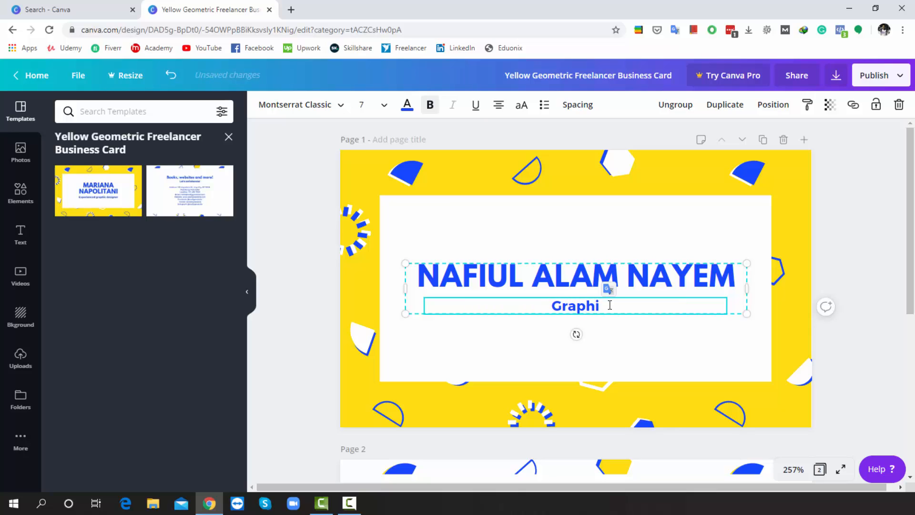
{"action": "type", "text": "c Des"}
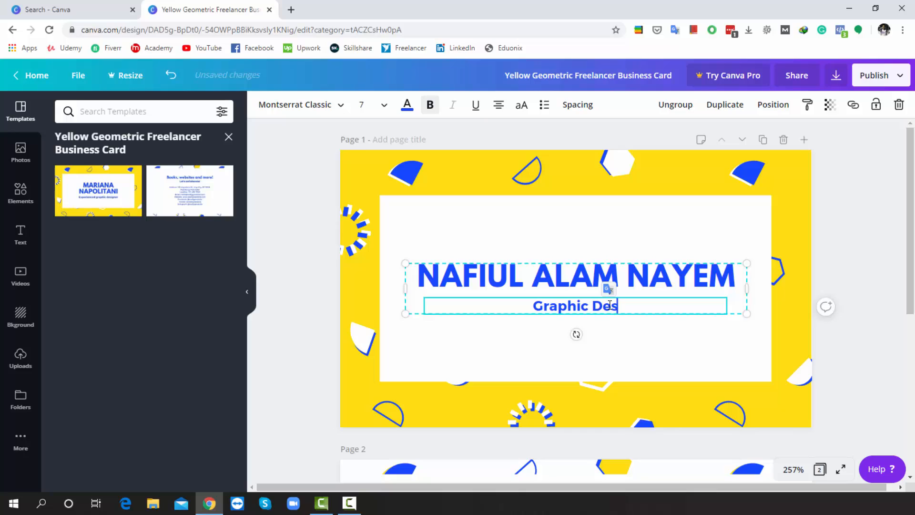
{"action": "type", "text": "ign "}
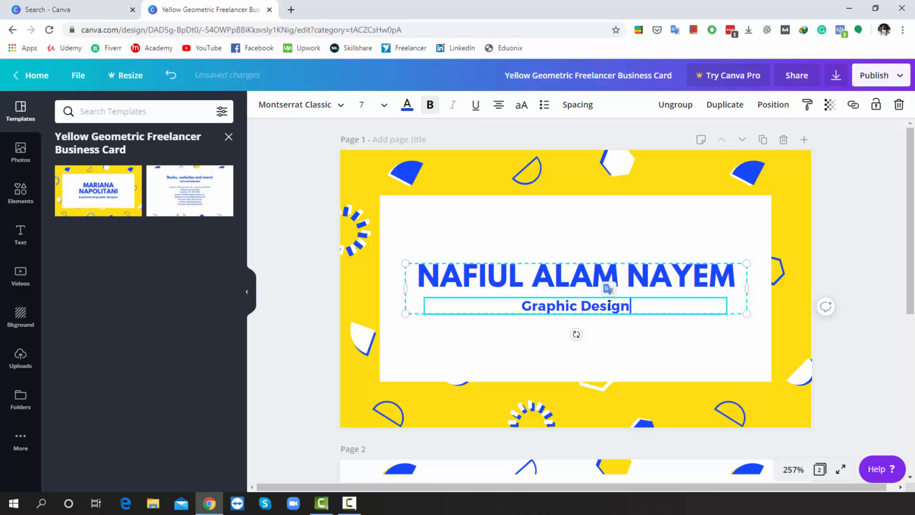
{"action": "type", "text": "Tr"}
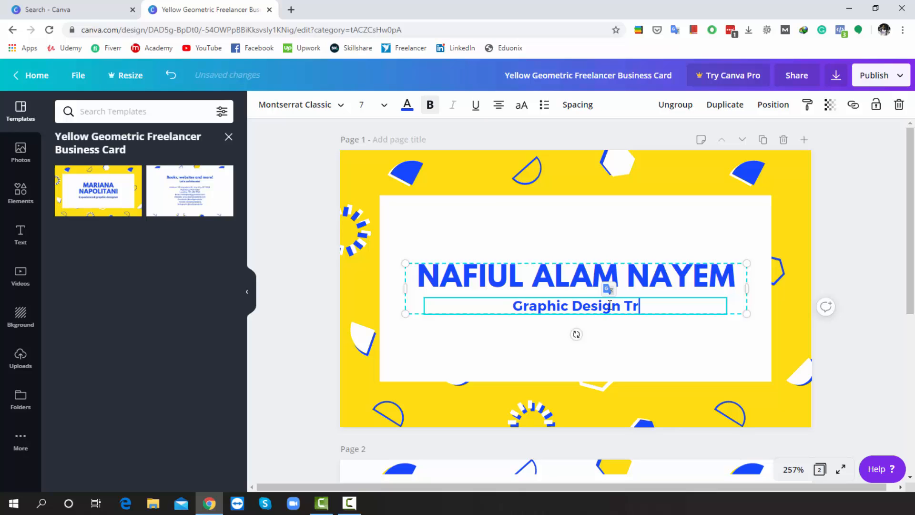
{"action": "type", "text": "ainer"}
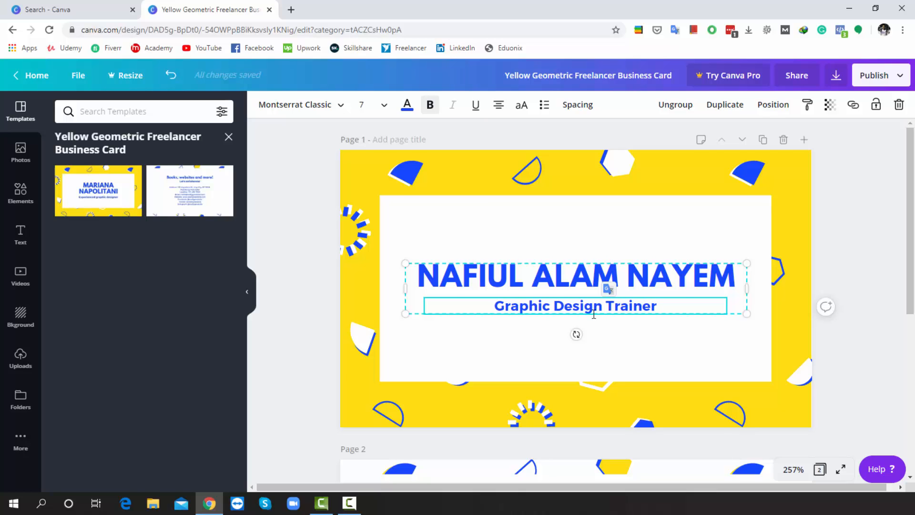
Step: On page 2, replace the placeholder Facebook handle after the @ with the owner's own handle
{"action": "scroll", "coordinate": [594, 314], "scroll_direction": "down", "scroll_amount": 5}
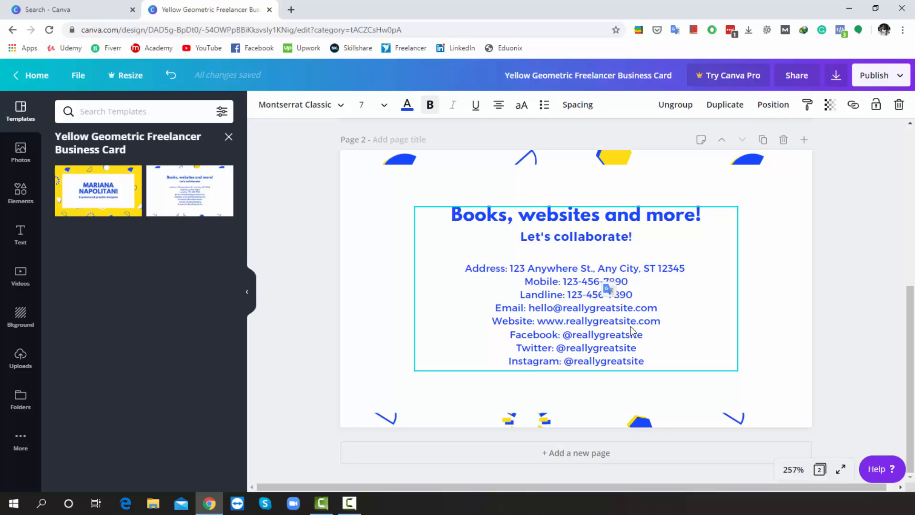
{"action": "double_click", "coordinate": [645, 333]}
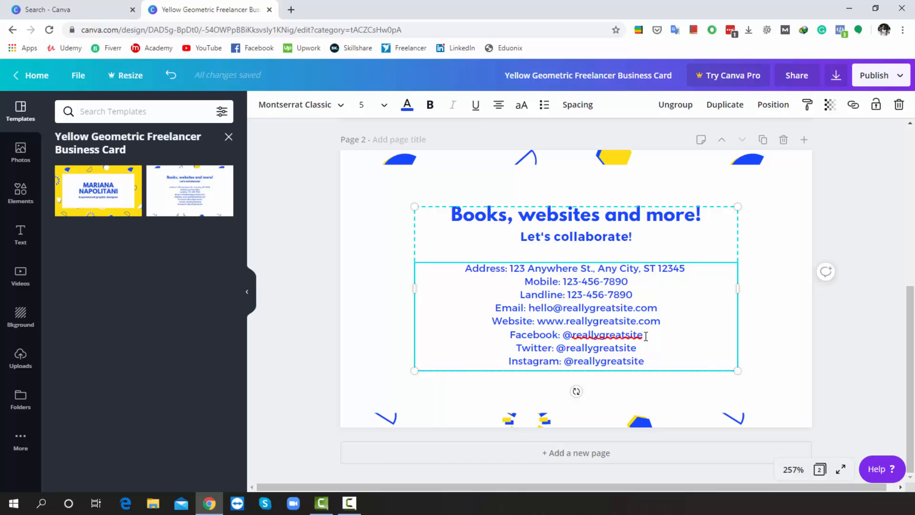
{"action": "key", "text": "BackSpace"}
{"action": "key", "text": "BackSpace"}
{"action": "key", "text": "BackSpace"}
{"action": "key", "text": "BackSpace"}
{"action": "key", "text": "BackSpace"}
{"action": "key", "text": "BackSpace"}
{"action": "key", "text": "BackSpace"}
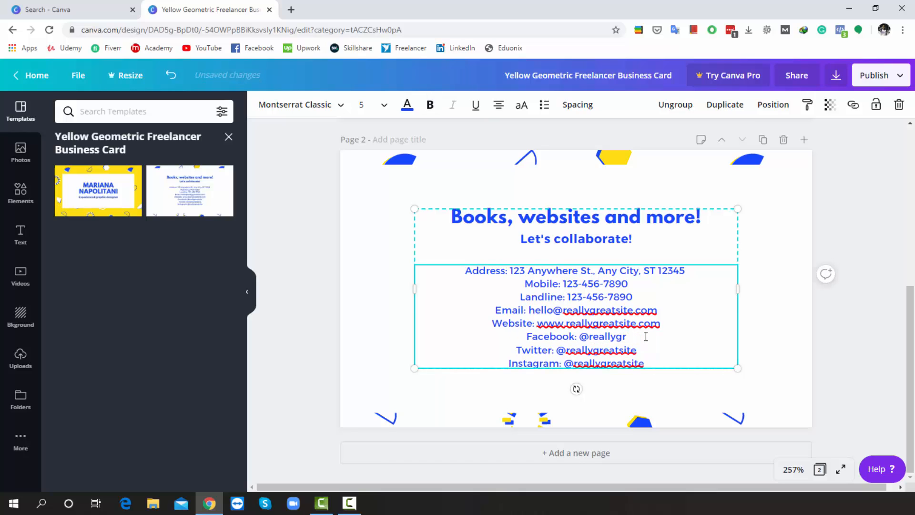
{"action": "key", "text": "BackSpace"}
{"action": "key", "text": "BackSpace"}
{"action": "key", "text": "BackSpace"}
{"action": "key", "text": "BackSpace"}
{"action": "key", "text": "BackSpace"}
{"action": "key", "text": "BackSpace"}
{"action": "key", "text": "BackSpace"}
{"action": "key", "text": "BackSpace"}
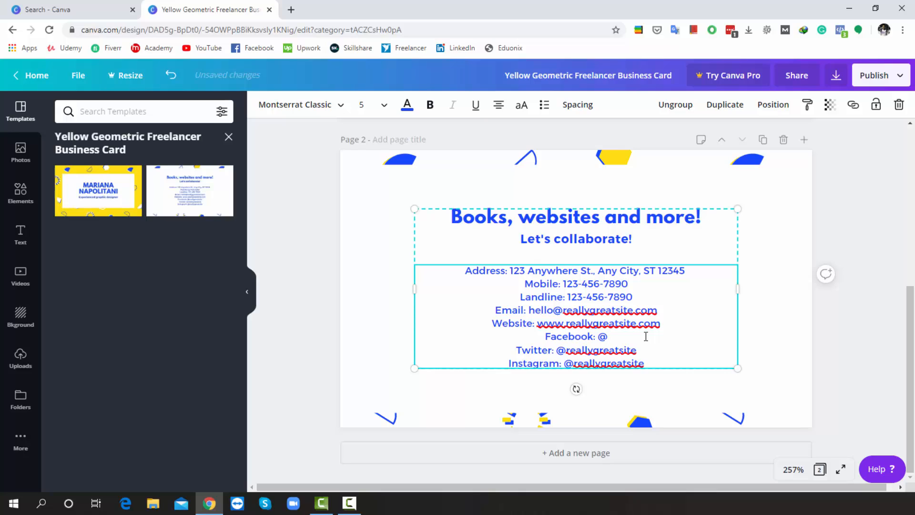
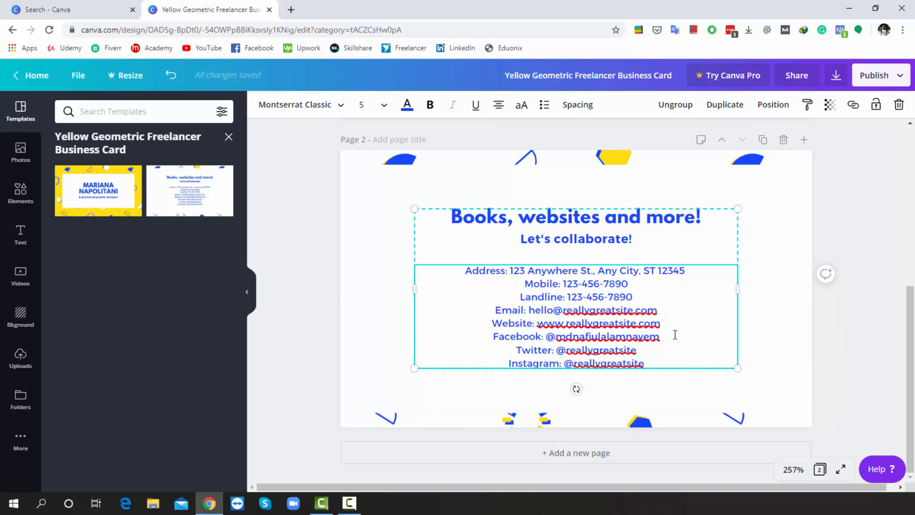
{"action": "scroll", "coordinate": [675, 334], "scroll_direction": "up", "scroll_amount": 6}
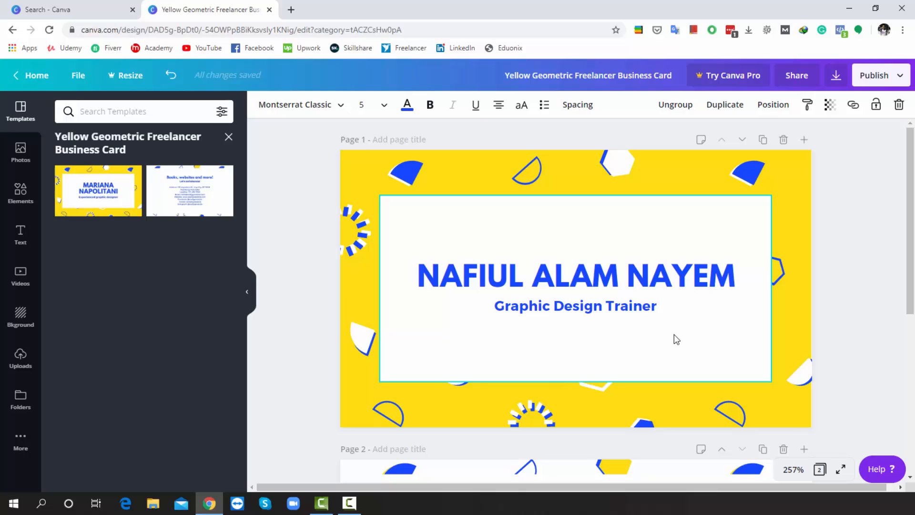
{"action": "left_click", "coordinate": [414, 163]}
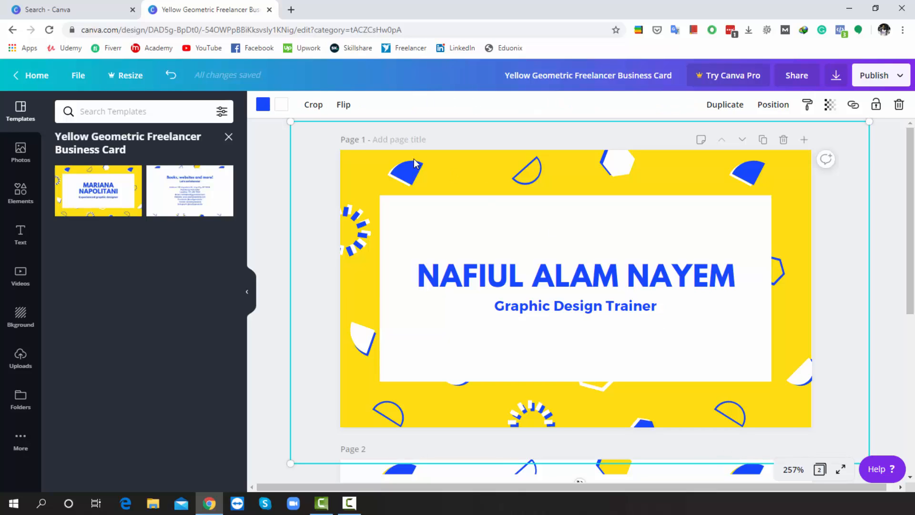
Step: Recolour the card's decorative shapes from blue to coral red and bring up the uploaded images
{"action": "left_click", "coordinate": [265, 105]}
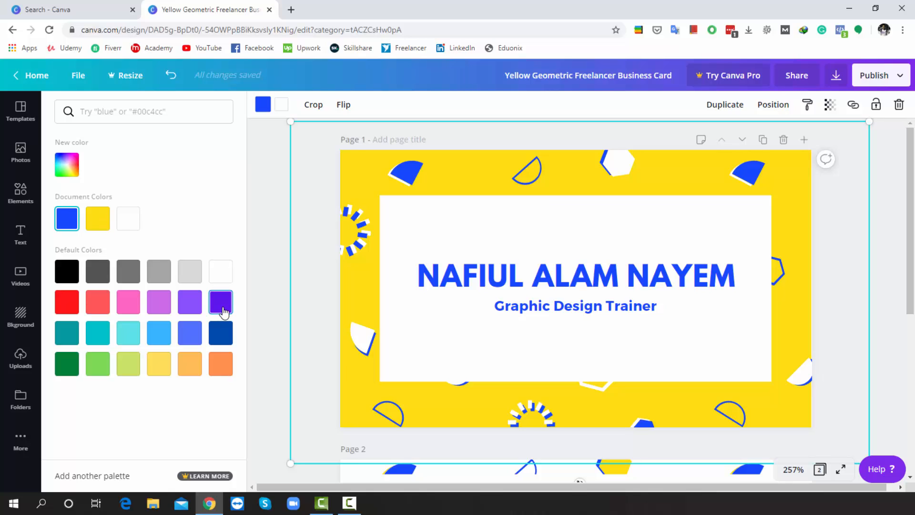
{"action": "left_click", "coordinate": [221, 302]}
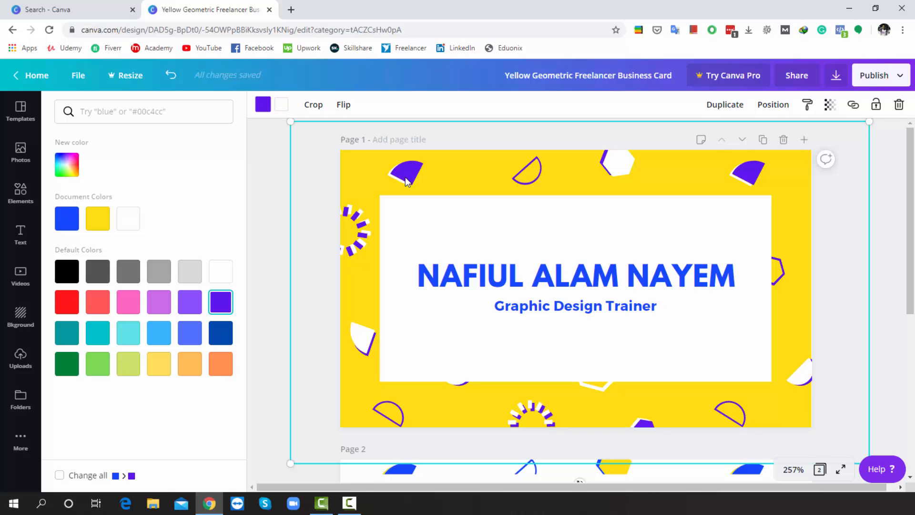
{"action": "left_click", "coordinate": [98, 304]}
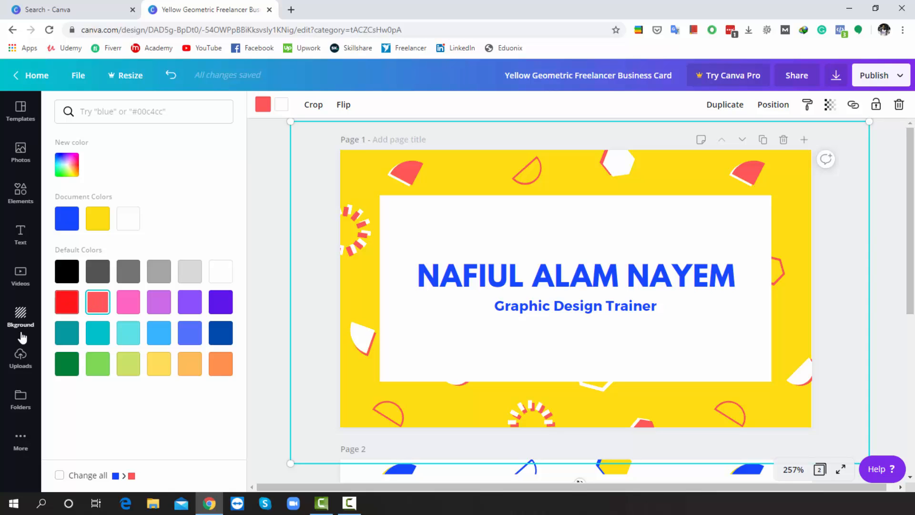
{"action": "left_click", "coordinate": [16, 363]}
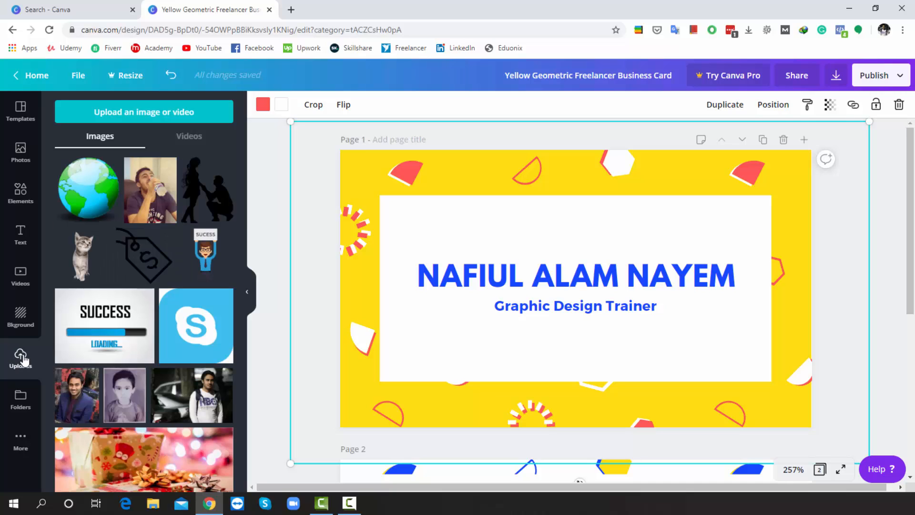
Step: Add a small uploaded globe icon at the card's top edge and a copy near the bottom-right corner
{"action": "left_click", "coordinate": [88, 179]}
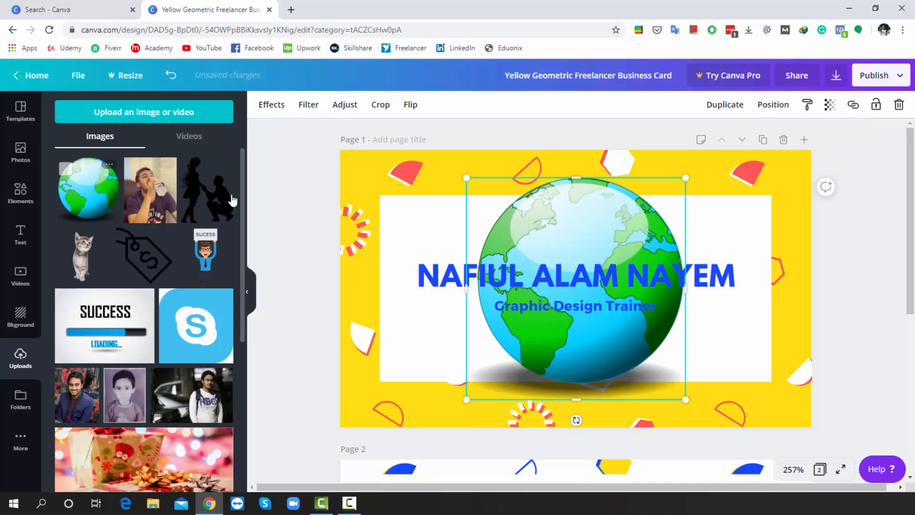
{"action": "mouse_move", "coordinate": [467, 178]}
{"action": "left_mouse_down"}
{"action": "mouse_move", "coordinate": [483, 208]}
{"action": "mouse_move", "coordinate": [558, 279]}
{"action": "mouse_move", "coordinate": [610, 359]}
{"action": "mouse_move", "coordinate": [639, 377]}
{"action": "mouse_move", "coordinate": [659, 327]}
{"action": "mouse_move", "coordinate": [669, 166]}
{"action": "mouse_move", "coordinate": [457, 165]}
{"action": "left_mouse_up"}
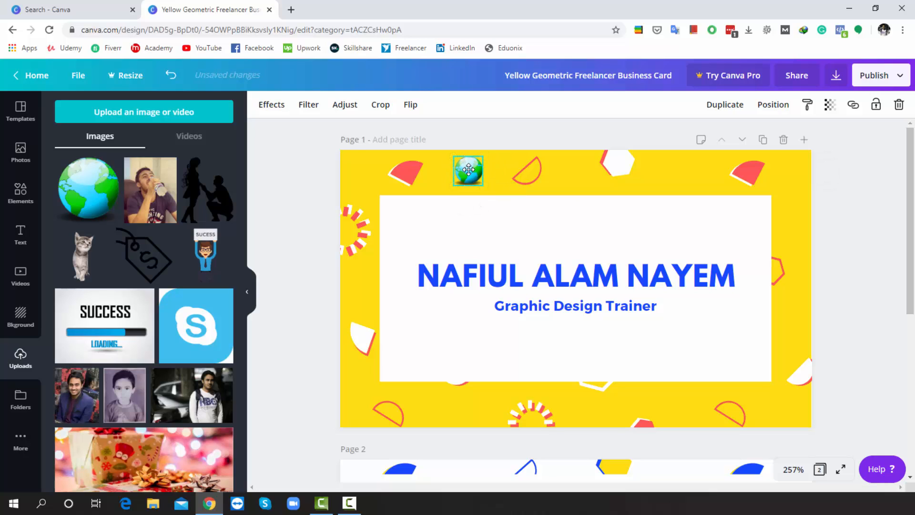
{"action": "left_click", "coordinate": [652, 183]}
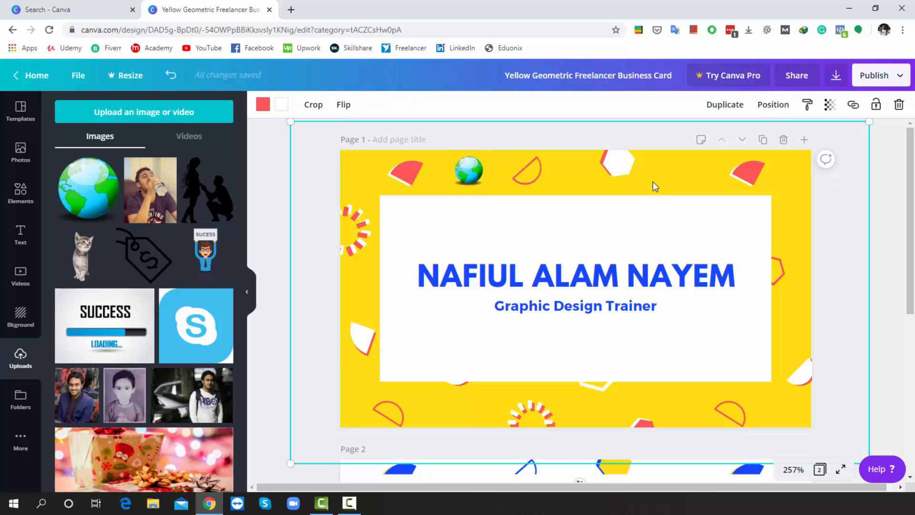
{"action": "right_click", "coordinate": [477, 183]}
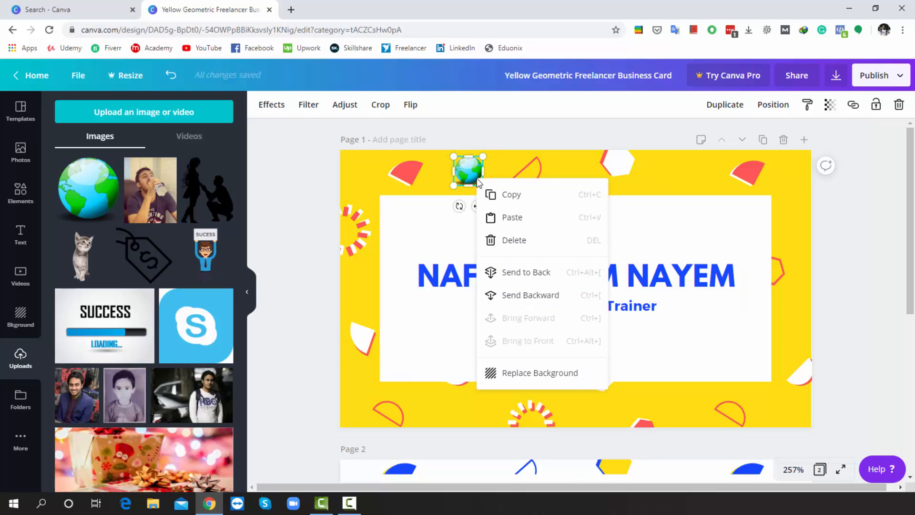
{"action": "left_click", "coordinate": [508, 198]}
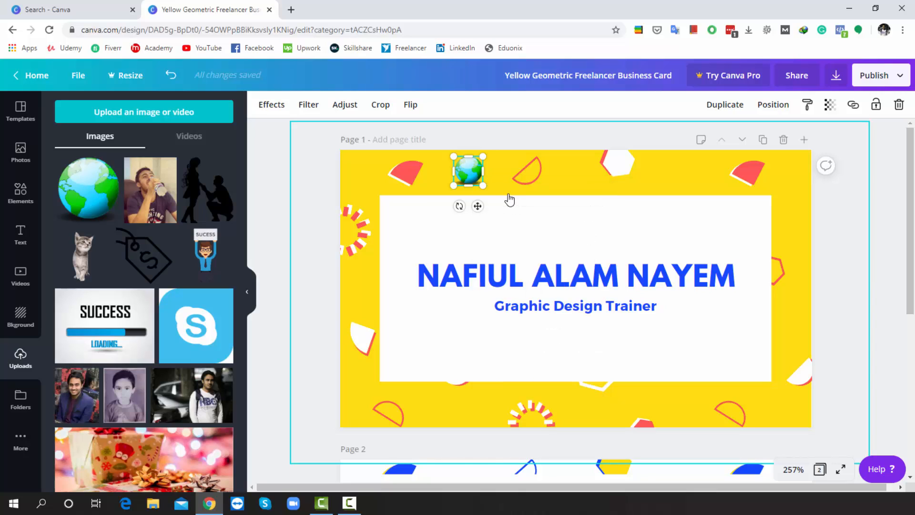
{"action": "right_click", "coordinate": [506, 193]}
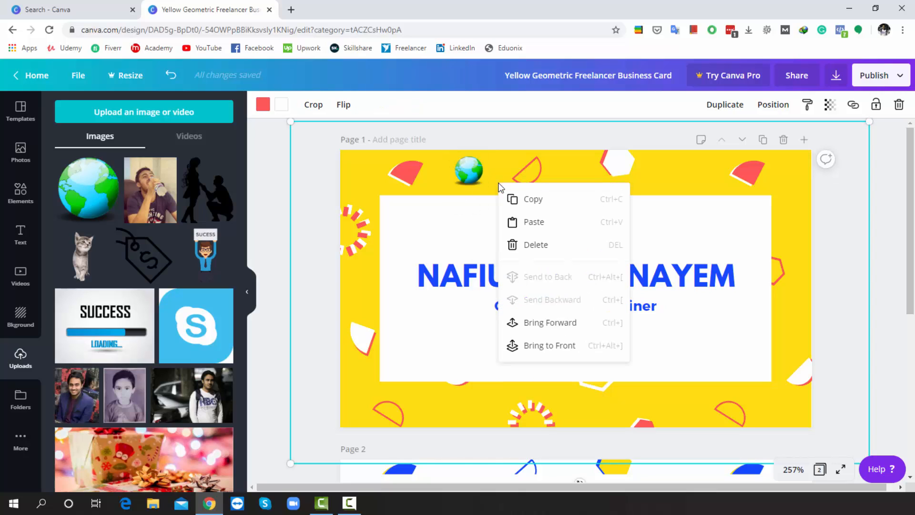
{"action": "left_click", "coordinate": [532, 220]}
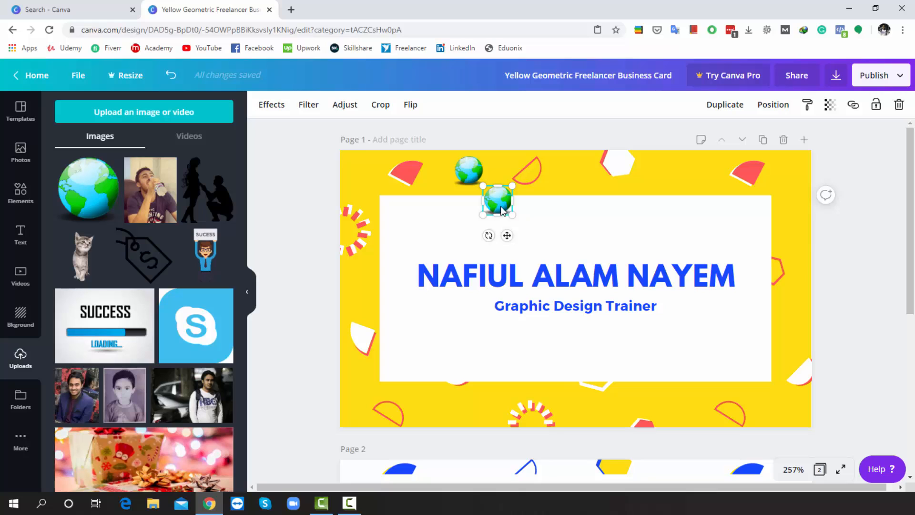
{"action": "left_click_drag", "start_coordinate": [503, 206], "coordinate": [688, 406]}
{"action": "left_click", "coordinate": [717, 169]}
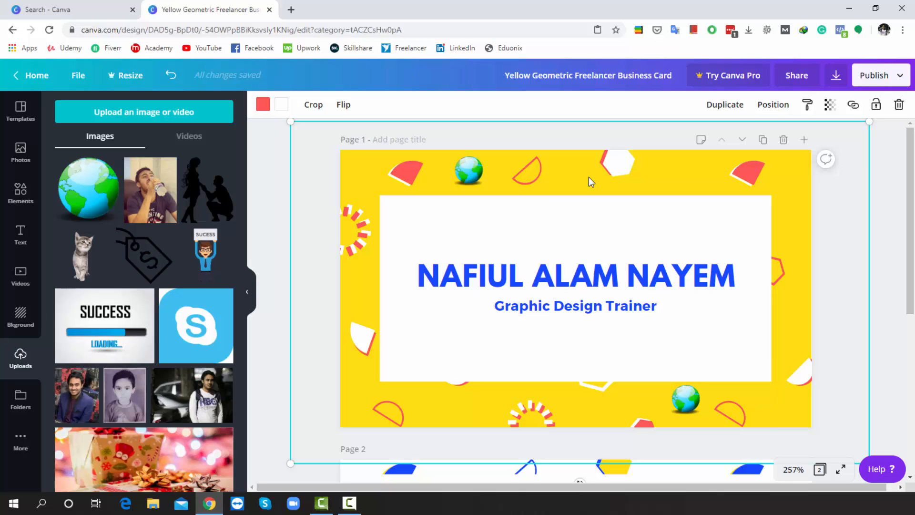
Step: Download the two-page card as a PDF Print file
{"action": "left_click", "coordinate": [879, 76]}
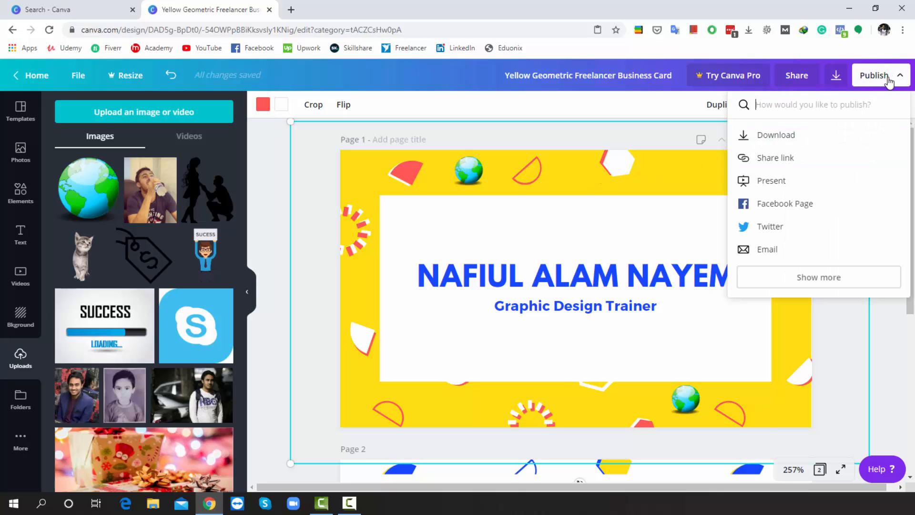
{"action": "left_click", "coordinate": [793, 137]}
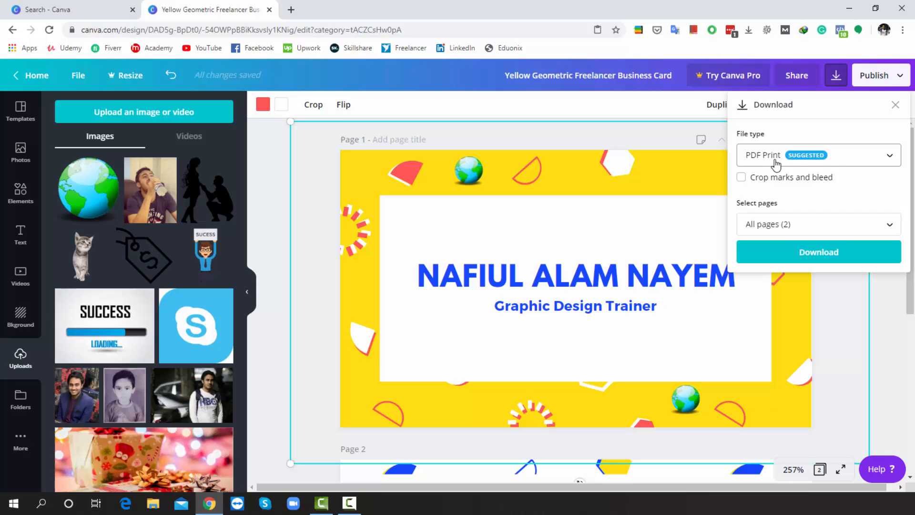
{"action": "left_click", "coordinate": [893, 158]}
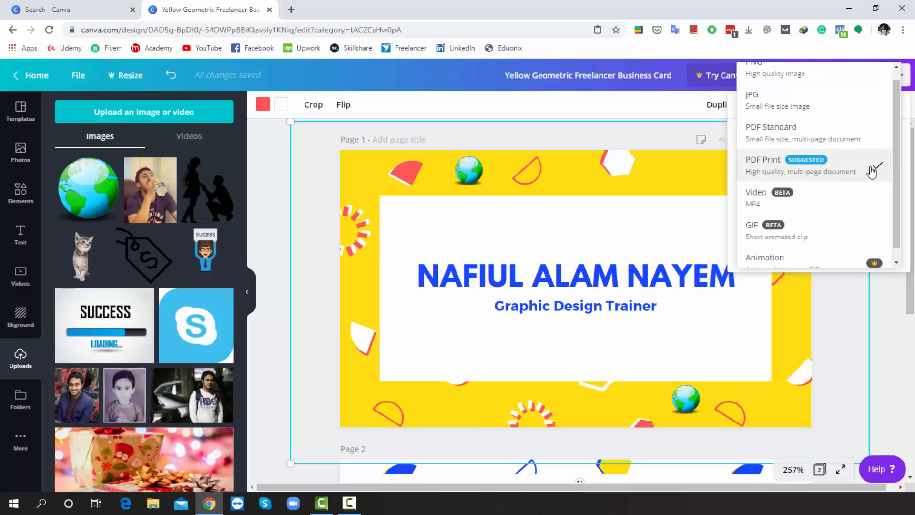
{"action": "scroll", "coordinate": [849, 174], "scroll_direction": "up", "scroll_amount": 1}
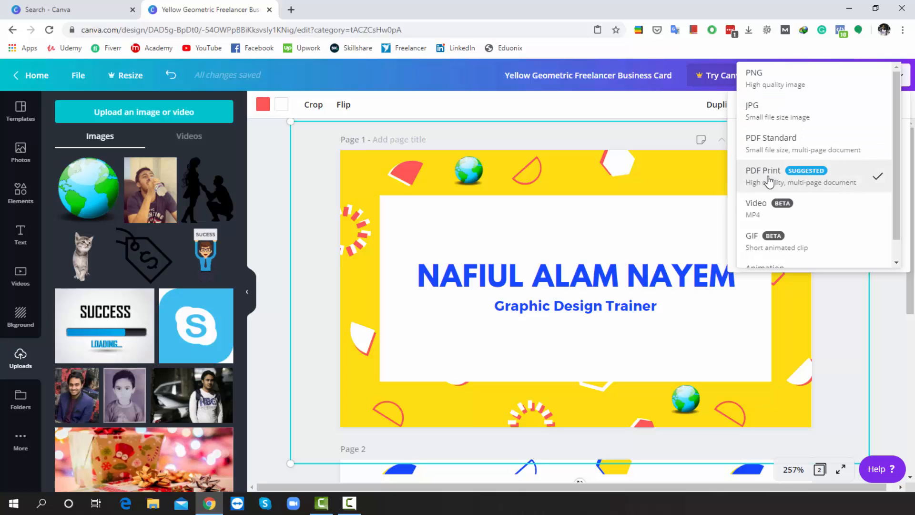
{"action": "left_click", "coordinate": [789, 181]}
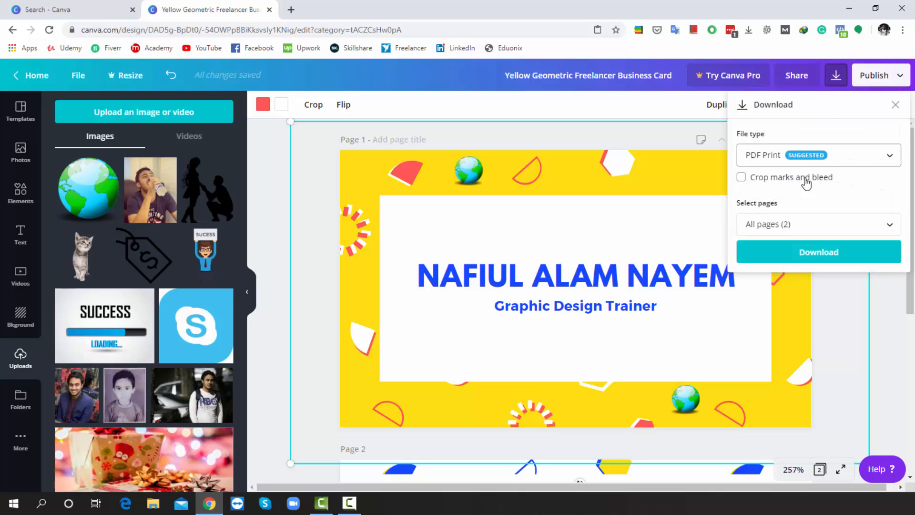
{"action": "left_click", "coordinate": [827, 258]}
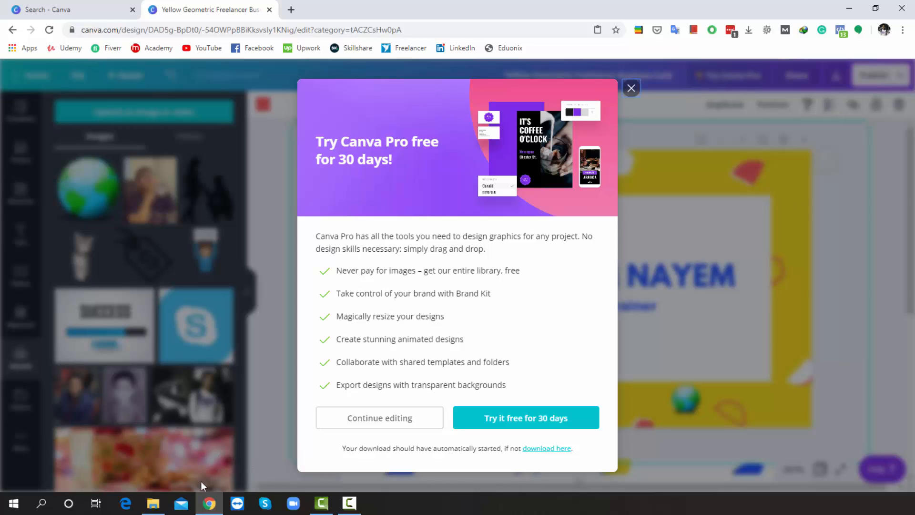
Step: Open 'Yellow Geometric Freelancer Business Card.pdf' from Downloads in Adobe Acrobat Reader DC
{"action": "left_click", "coordinate": [152, 503]}
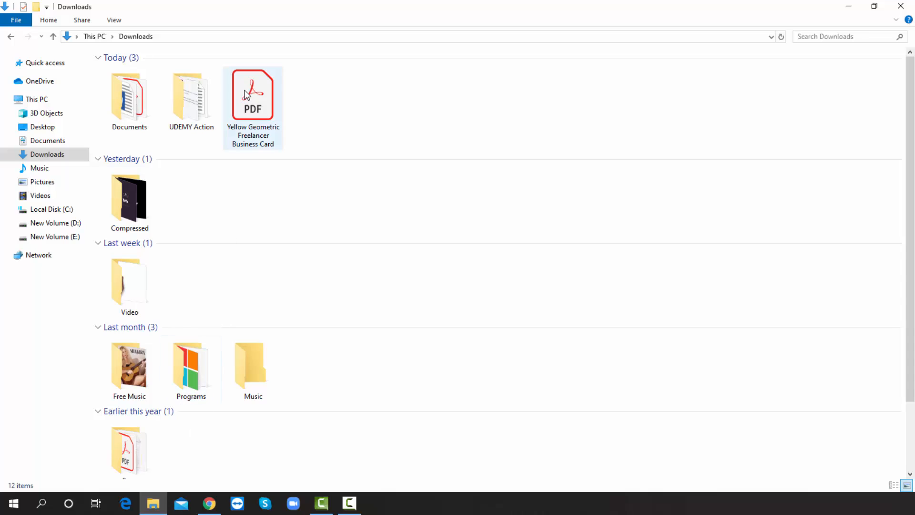
{"action": "double_click", "coordinate": [257, 114]}
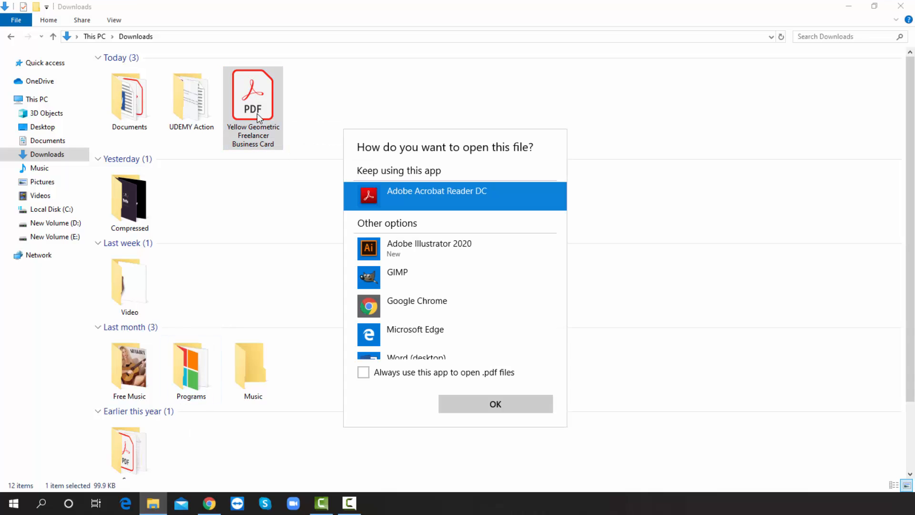
{"action": "left_click", "coordinate": [481, 402]}
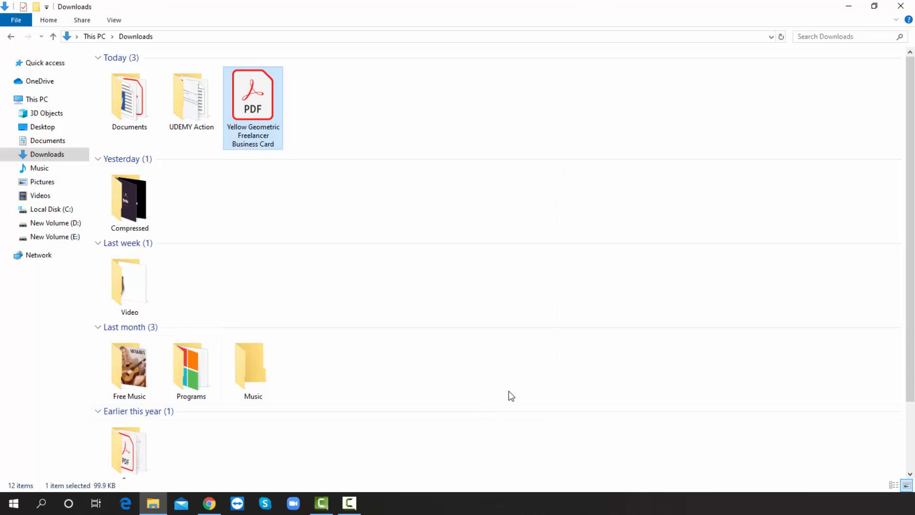
{"action": "scroll", "coordinate": [509, 391], "scroll_direction": "down", "scroll_amount": 5}
Step: Look over the exported PDF in Acrobat Reader, then return to the Canva editor in Chrome
{"action": "scroll", "coordinate": [508, 391], "scroll_direction": "up", "scroll_amount": 5}
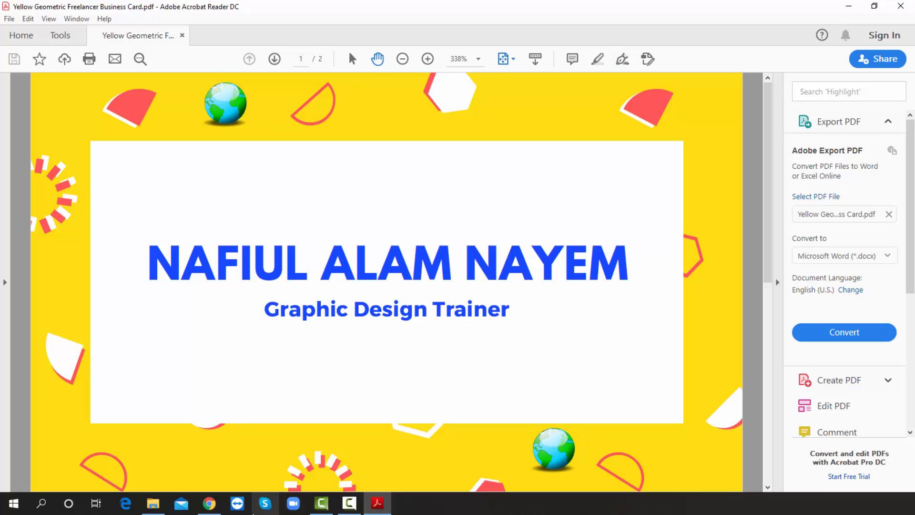
{"action": "left_click", "coordinate": [211, 505]}
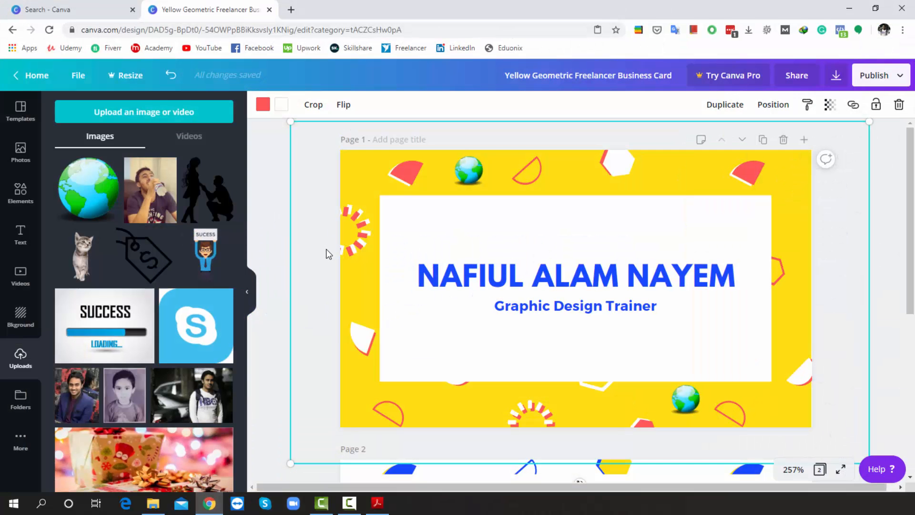
Step: Search templates for 'doctor' and apply the Light Blue Brain Drawing Neurosurgeon template's front page to page 1
{"action": "left_click", "coordinate": [24, 110]}
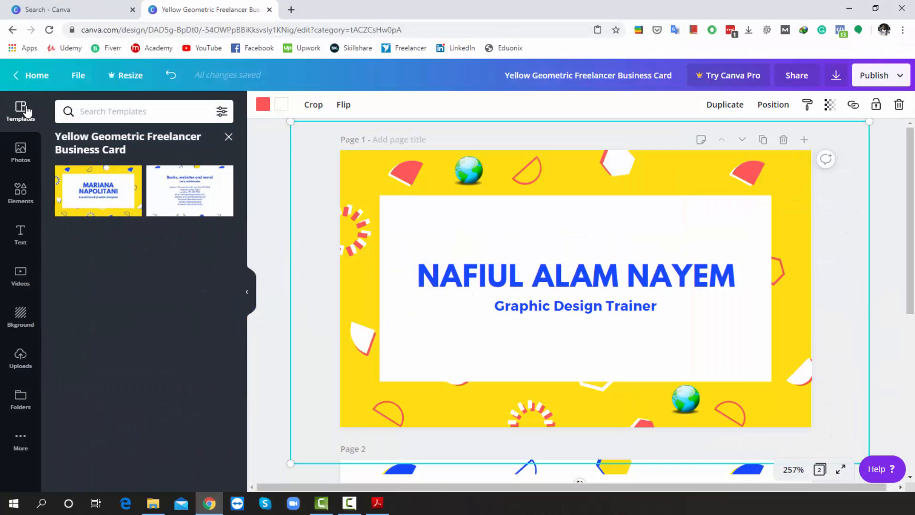
{"action": "left_click", "coordinate": [229, 137]}
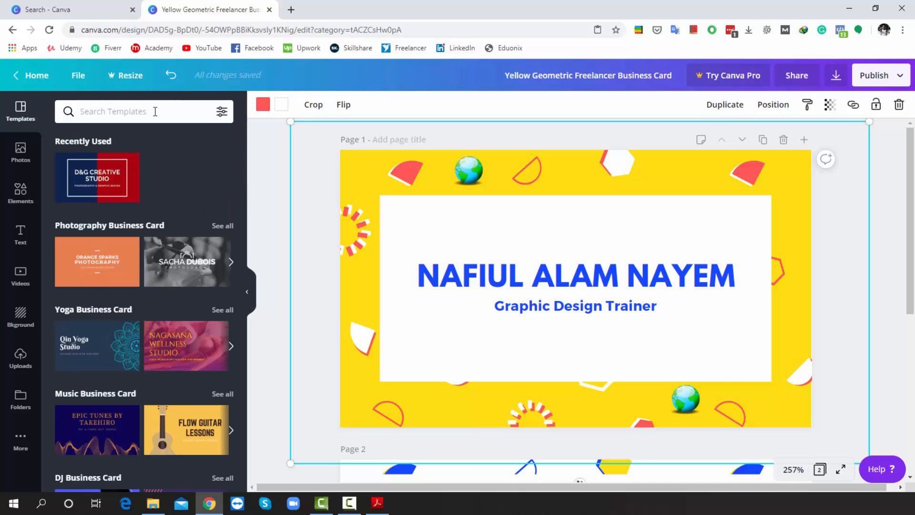
{"action": "type", "text": "doc"}
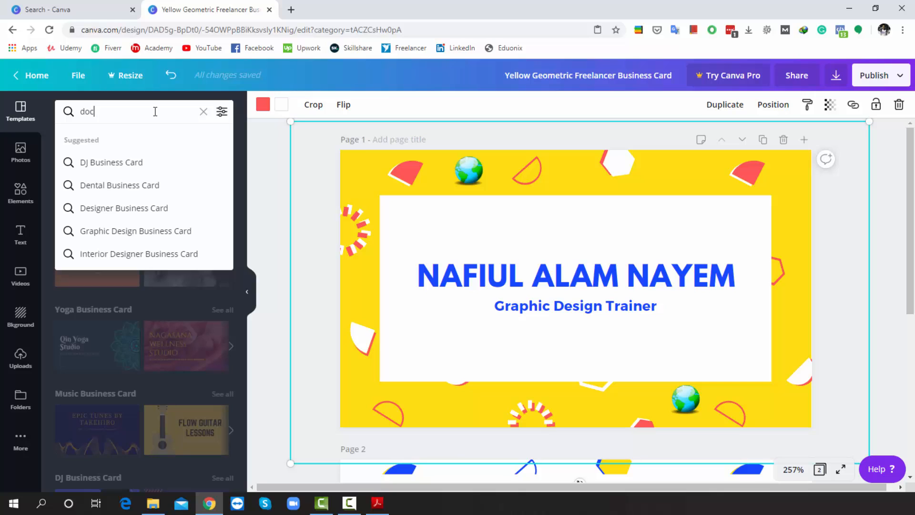
{"action": "type", "text": "tor"}
{"action": "key", "text": "Return"}
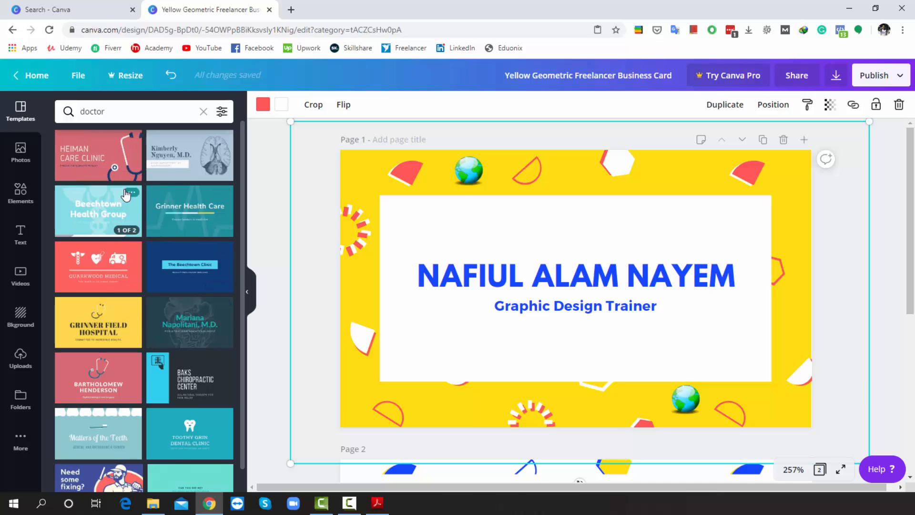
{"action": "left_click", "coordinate": [190, 160]}
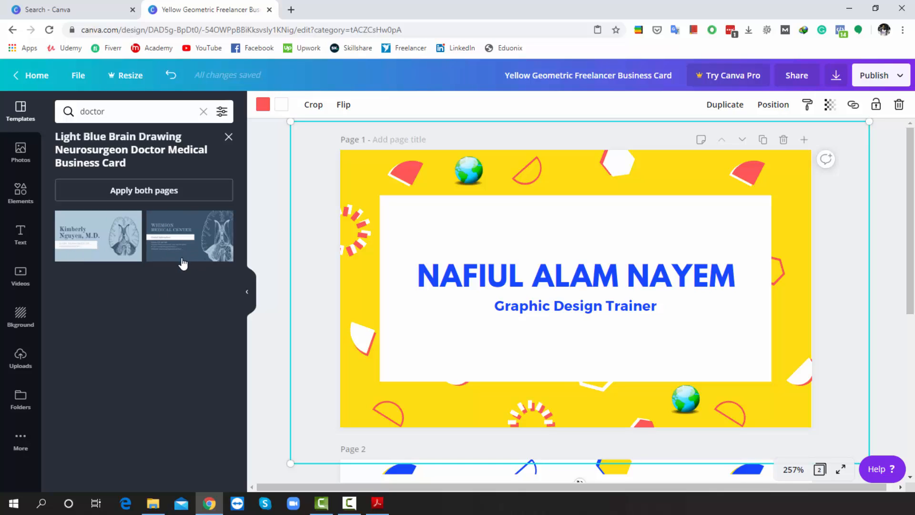
{"action": "left_click", "coordinate": [93, 232]}
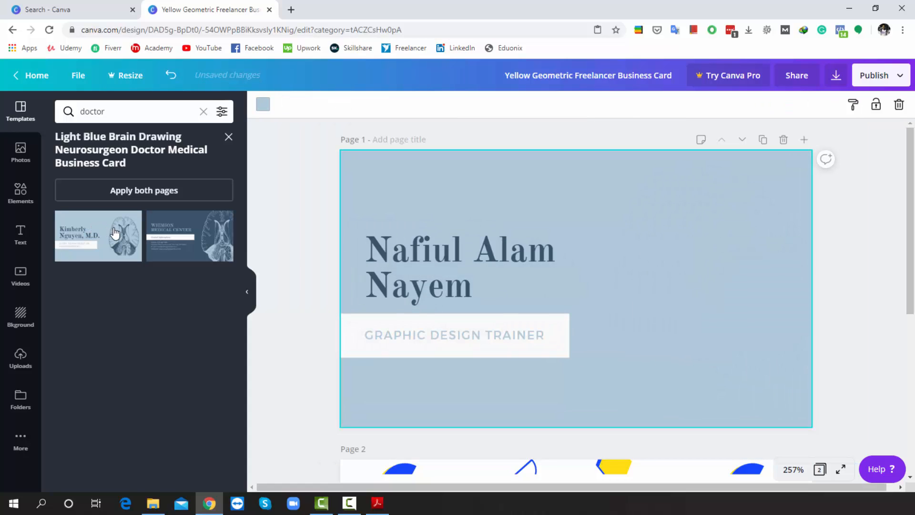
Step: Replace the 'GRAPHIC DESIGN TRAINER' subtitle with 'CEO MEDICAL'
{"action": "left_click", "coordinate": [716, 210]}
{"action": "scroll", "coordinate": [740, 251], "scroll_direction": "down", "scroll_amount": 1}
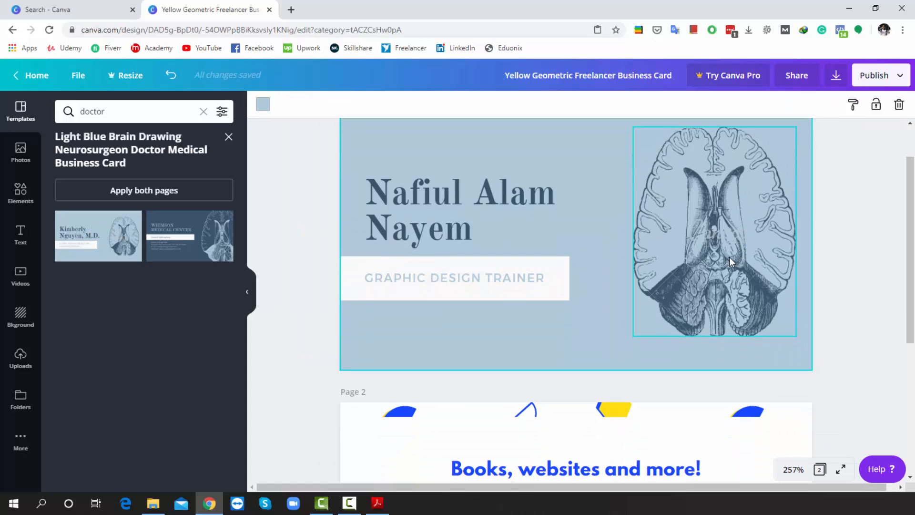
{"action": "scroll", "coordinate": [574, 262], "scroll_direction": "up", "scroll_amount": 1}
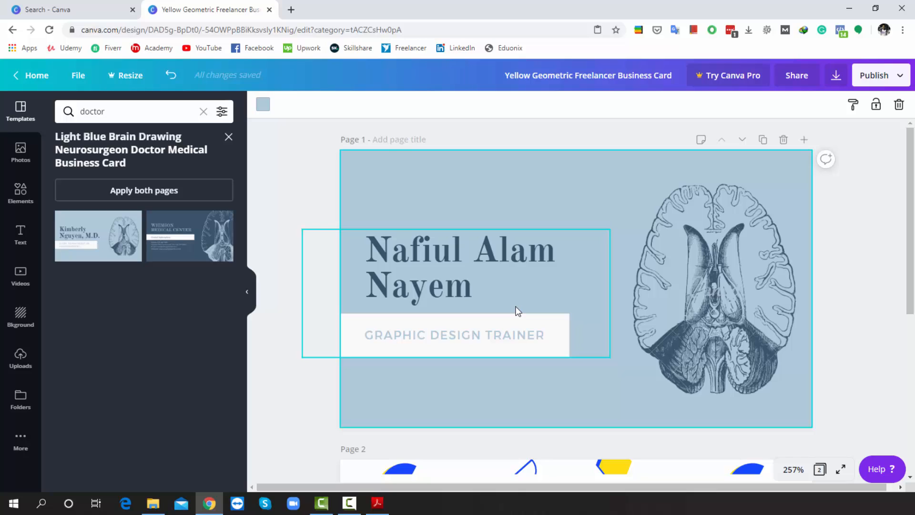
{"action": "double_click", "coordinate": [537, 337]}
{"action": "key", "text": "BackSpace"}
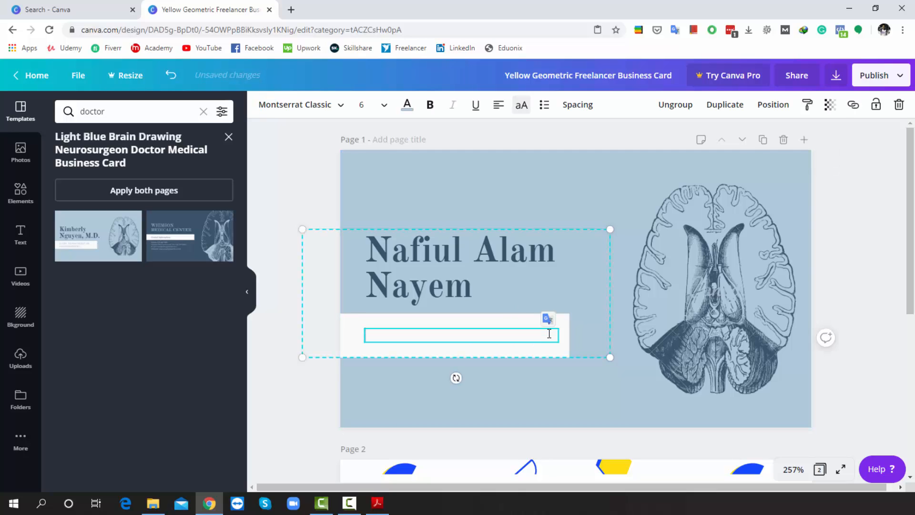
{"action": "type", "text": "CEO MEDICAL"}
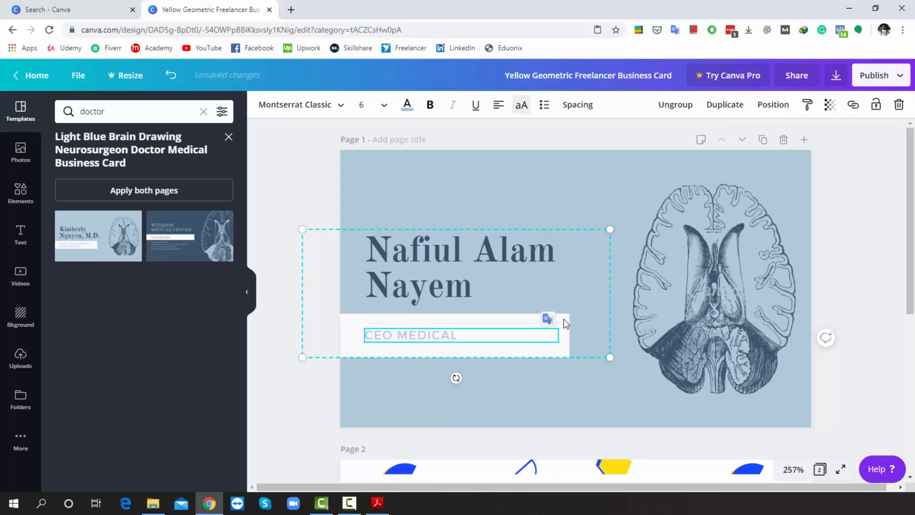
{"action": "left_click", "coordinate": [586, 305]}
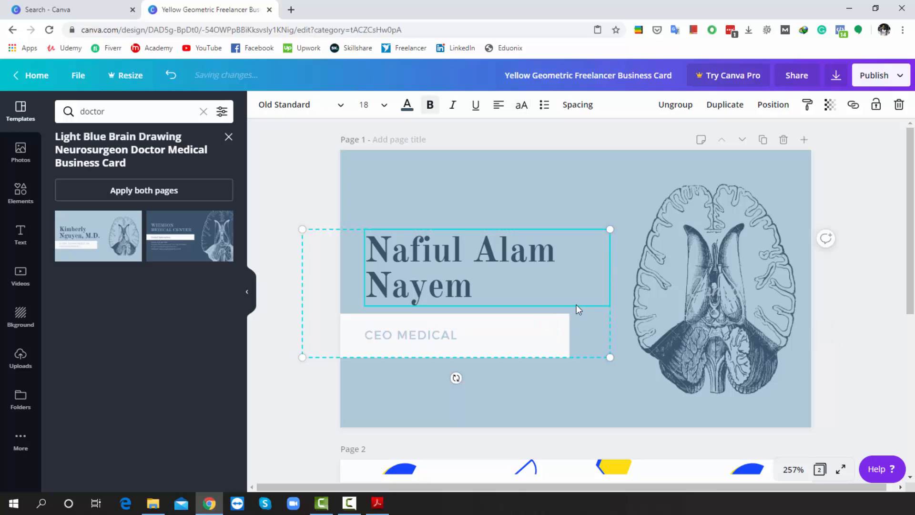
Step: Add the title 'Dr.' at the start of the name on the card
{"action": "left_click", "coordinate": [470, 286]}
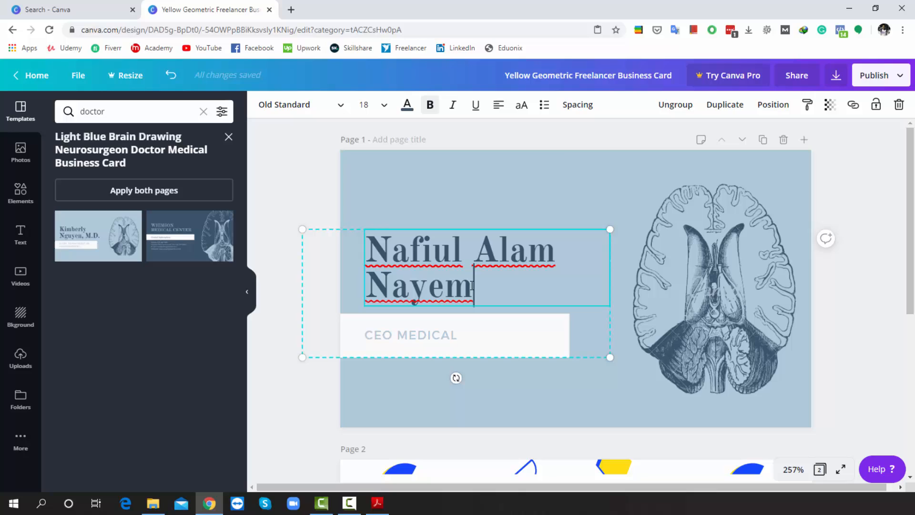
{"action": "left_click", "coordinate": [375, 245]}
{"action": "type", "text": "Dr."}
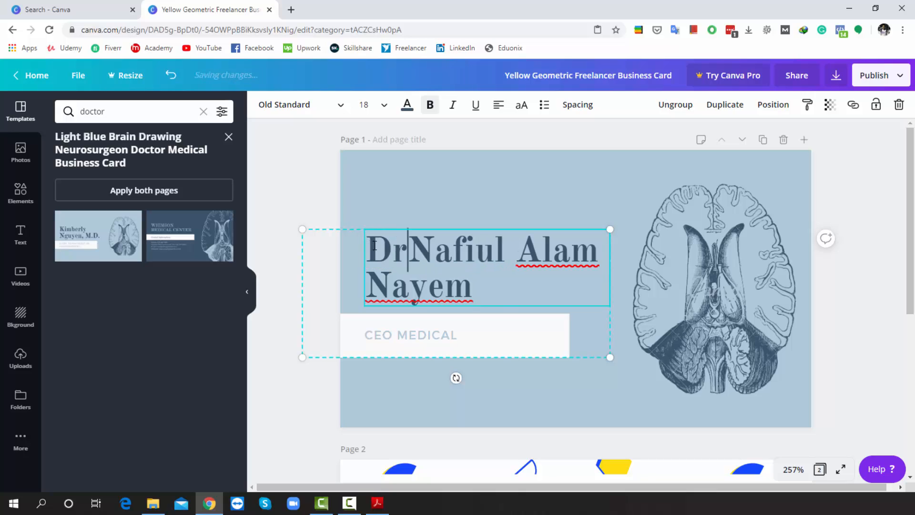
{"action": "left_click", "coordinate": [482, 197]}
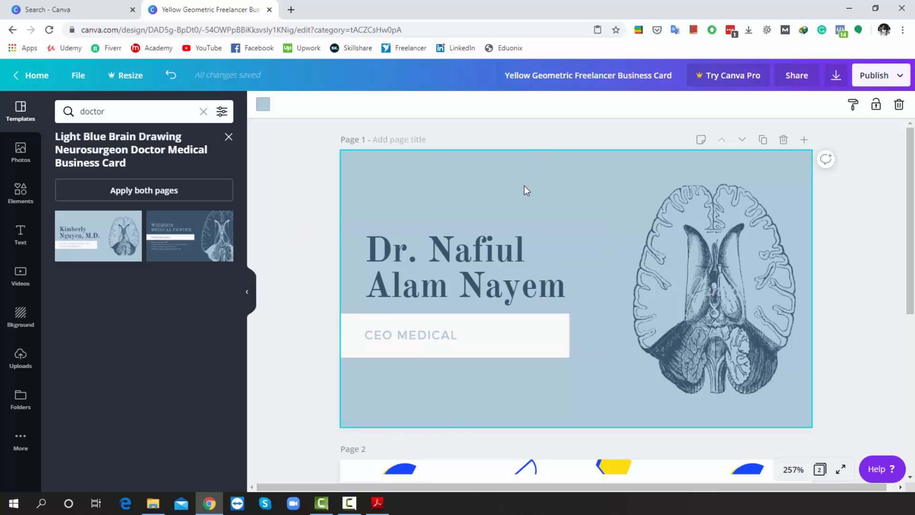
{"action": "scroll", "coordinate": [525, 185], "scroll_direction": "down", "scroll_amount": 2}
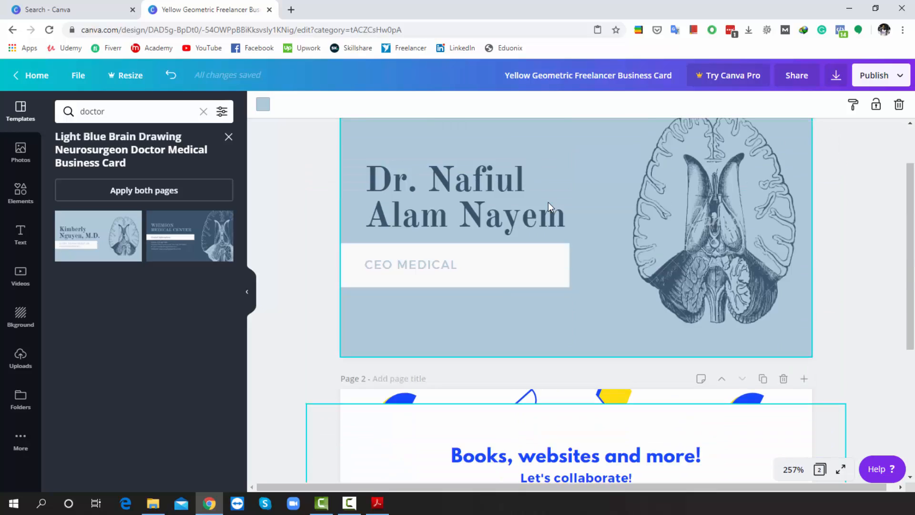
{"action": "scroll", "coordinate": [550, 206], "scroll_direction": "up", "scroll_amount": 2}
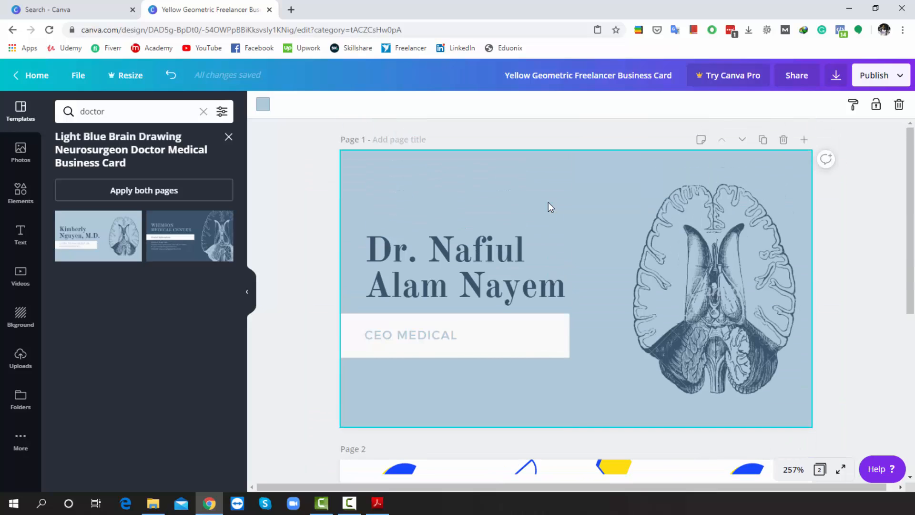